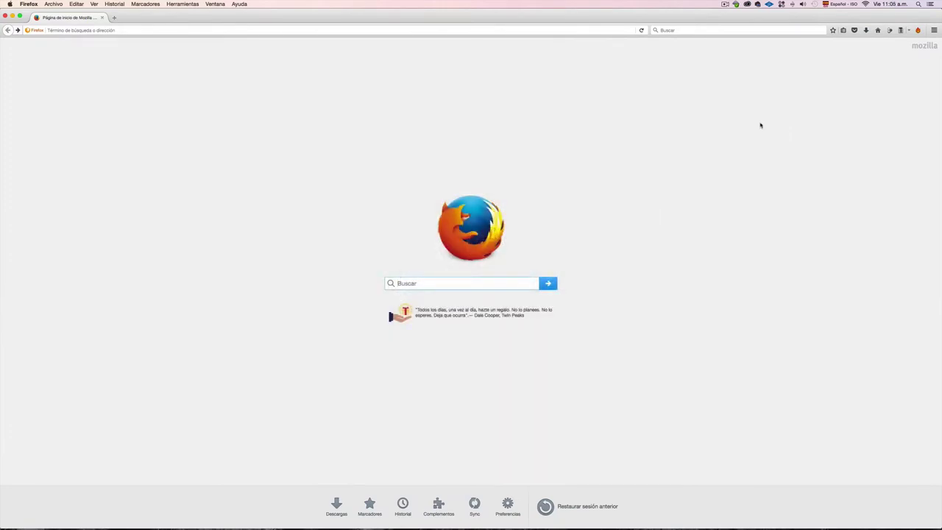
Step: Load cec-iaen.edu.ec in Firefox from the autofilled address suggestion
left_click(85, 31)
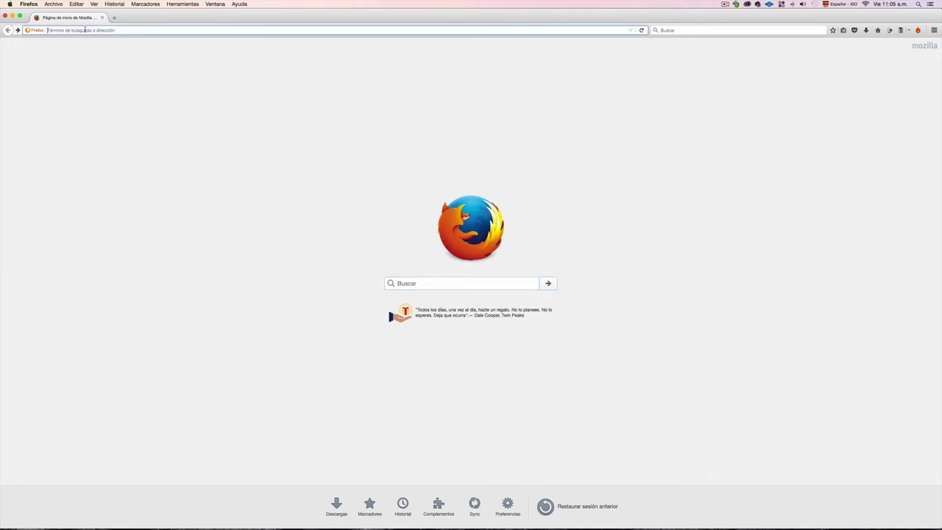
type("cec-iaen.edu.ec/")
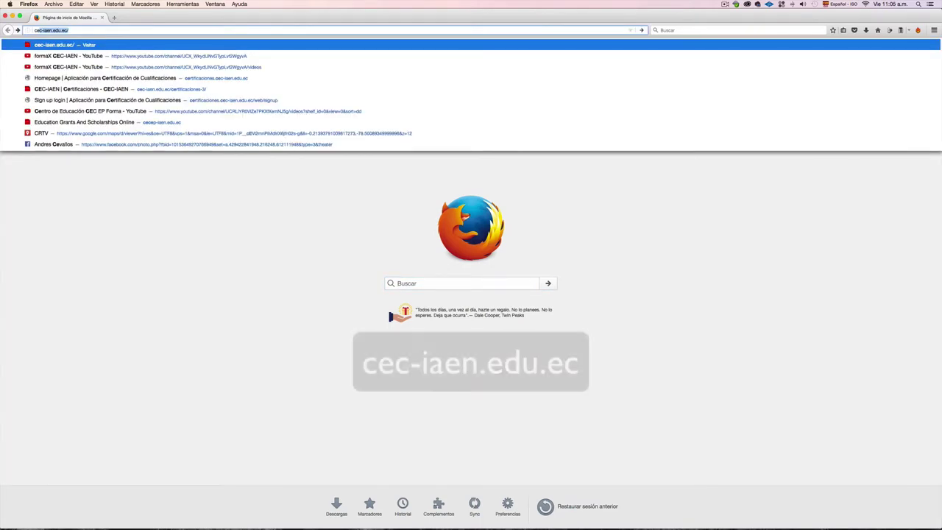
key("Return")
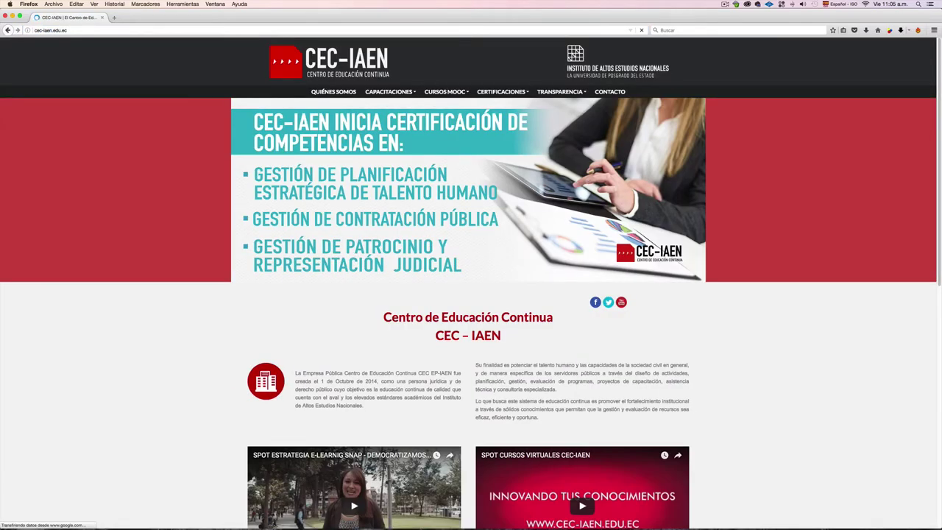
Step: Go to CERTIFICACIONES > Certificaciones and follow the 'Inscripciones en línea' link
mouse_move(508, 92)
left_click(519, 108)
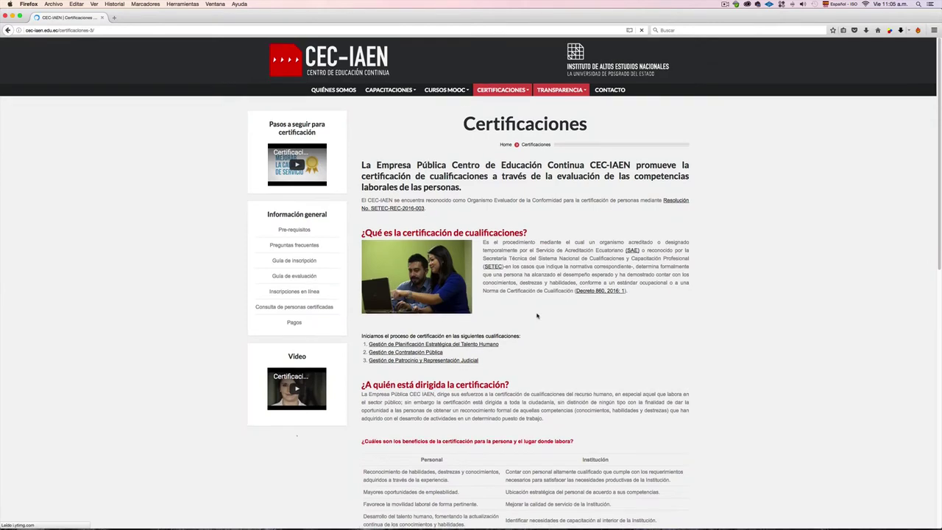
scroll(537, 316, "down", 10)
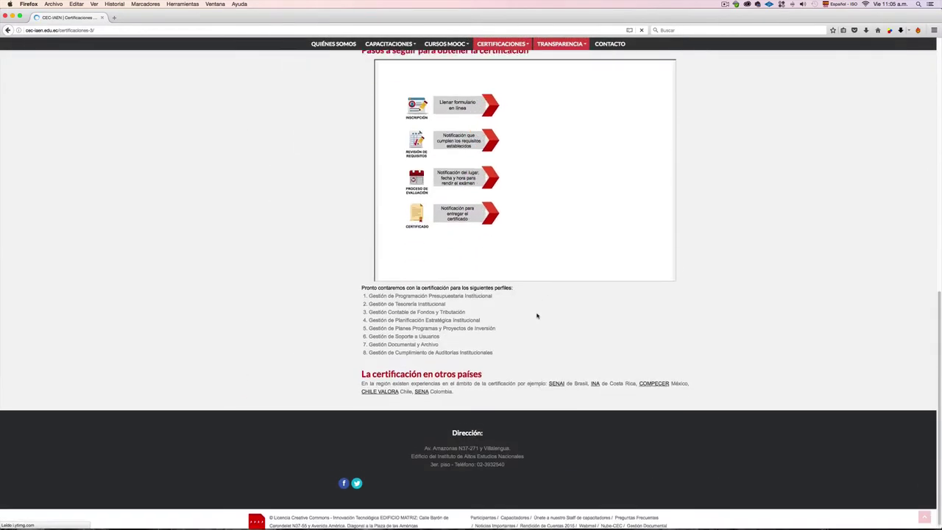
scroll(537, 316, "up", 10)
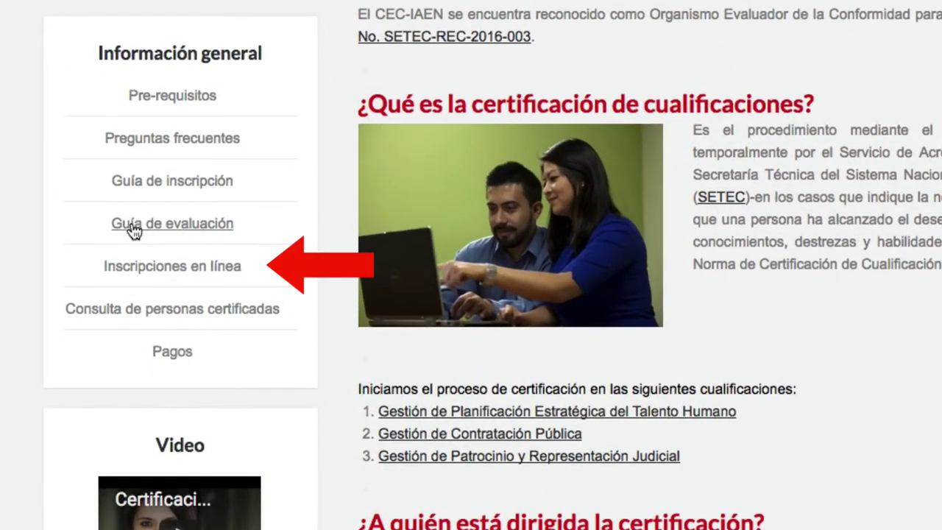
left_click(158, 268)
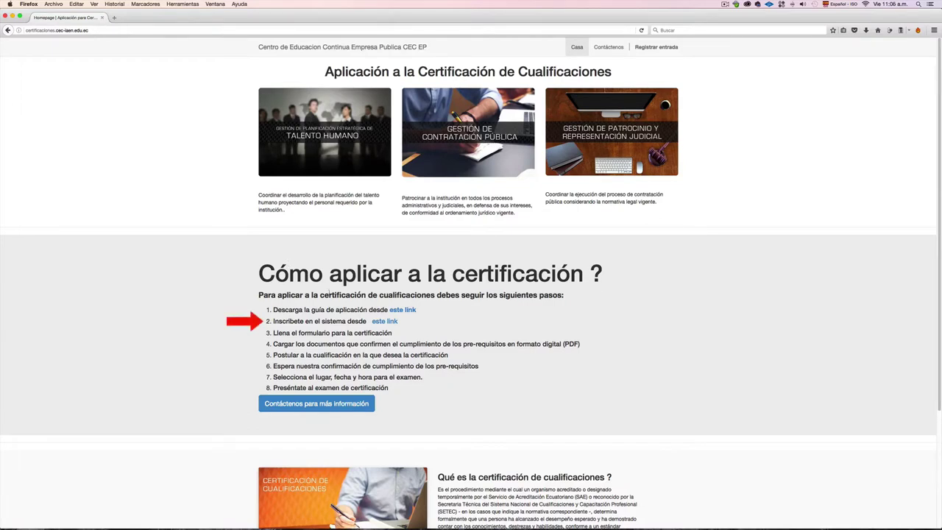
Step: On the sign-up form, enter the applicant's e-mail, Cédula ID type, ID number and phone number
left_click(392, 323)
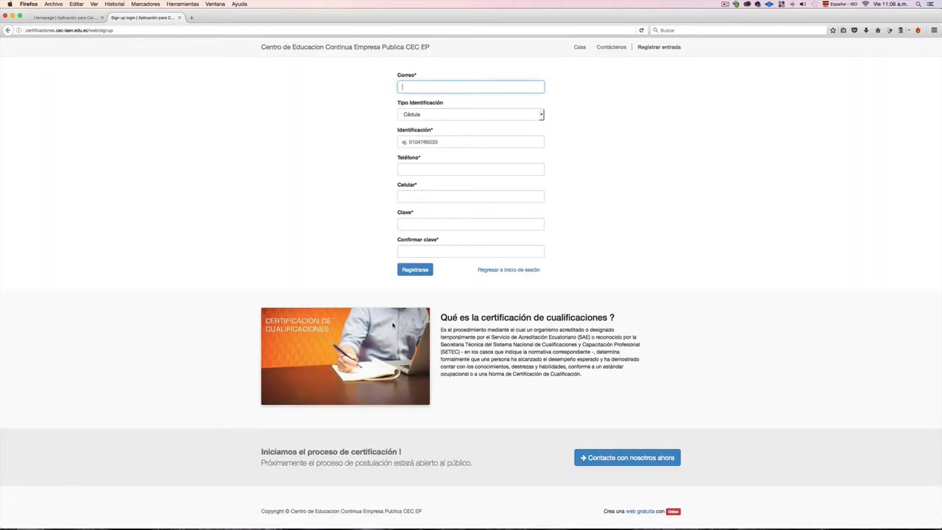
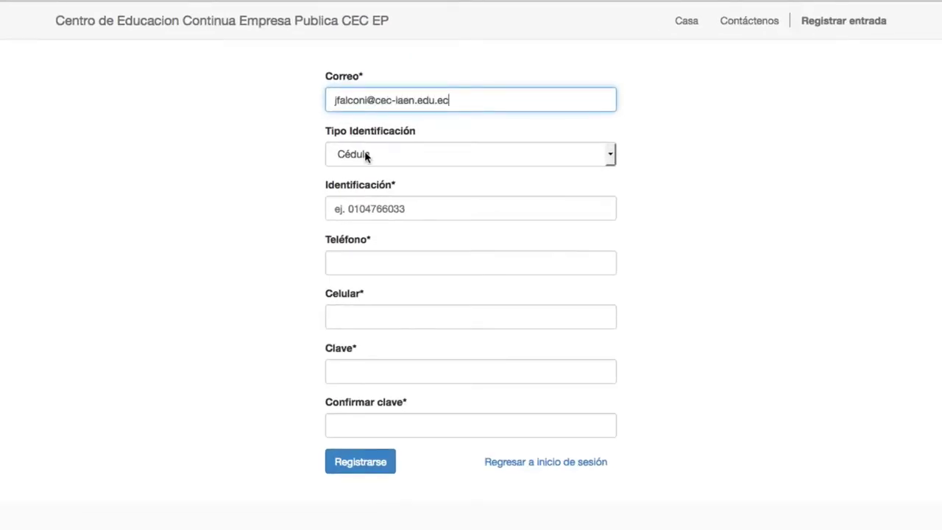
left_click(364, 155)
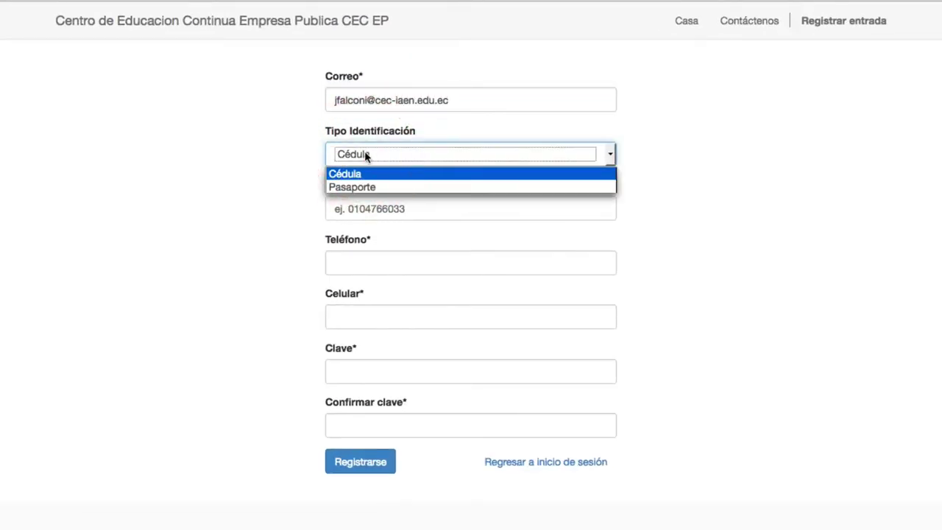
left_click(440, 209)
left_click(439, 209)
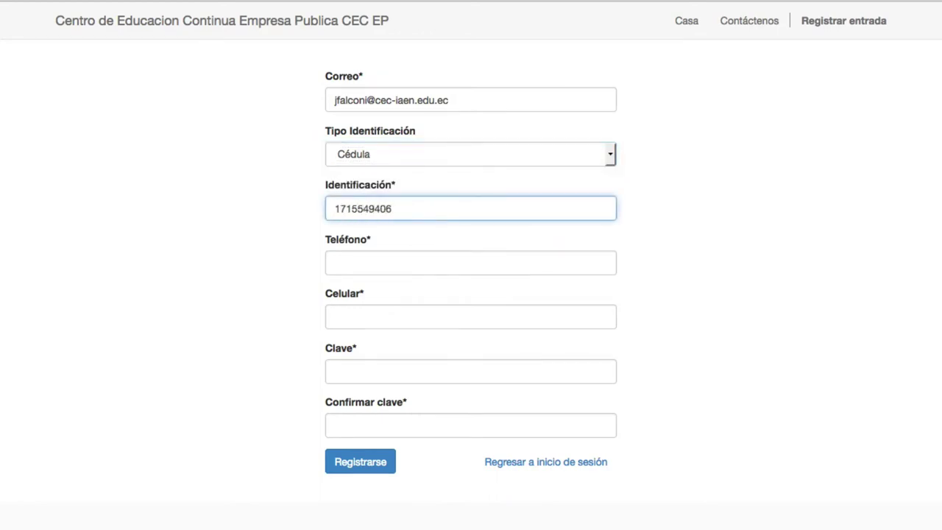
key("Tab")
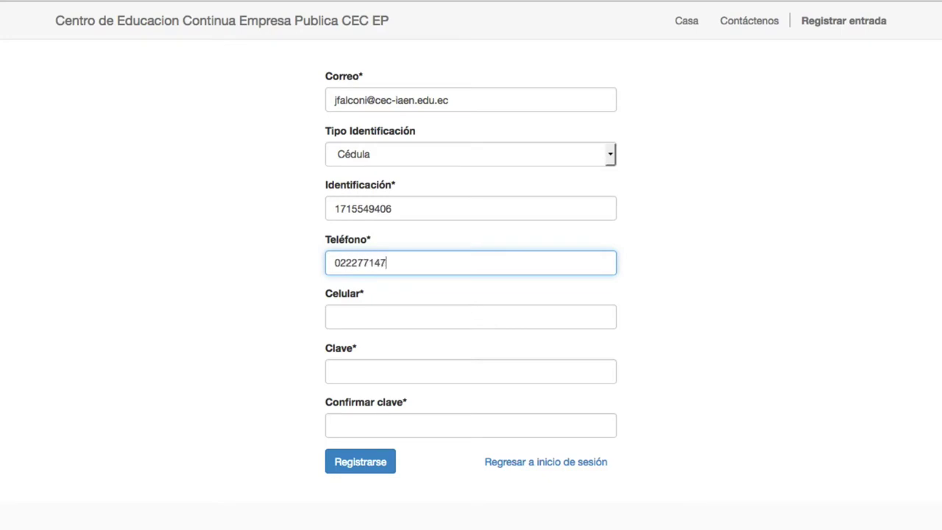
Step: Add the mobile number and a confirmed account password, then submit Registrarse
left_click(352, 321)
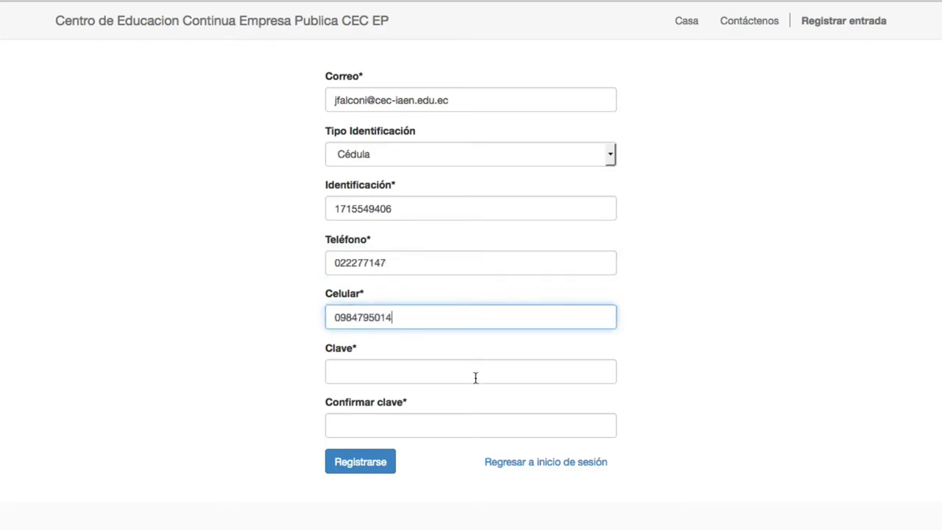
left_click(475, 377)
type("••••••••••")
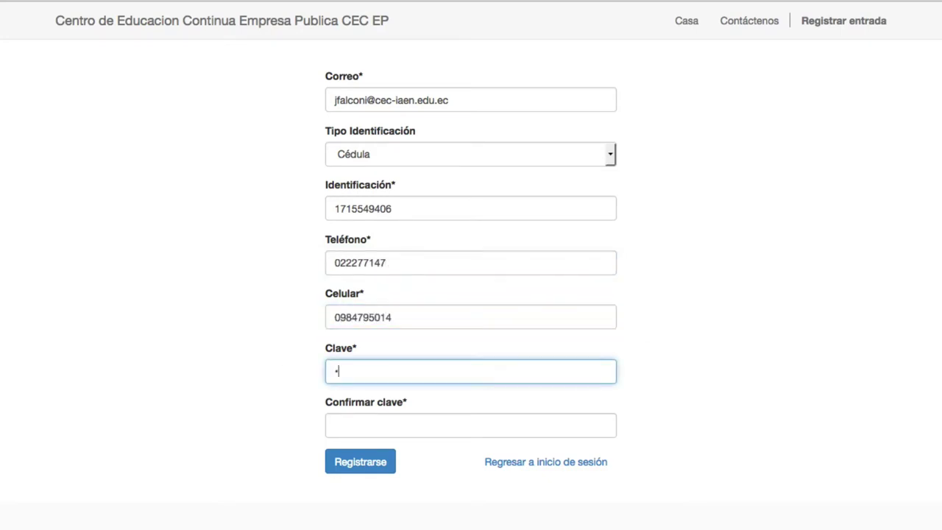
left_click(449, 429)
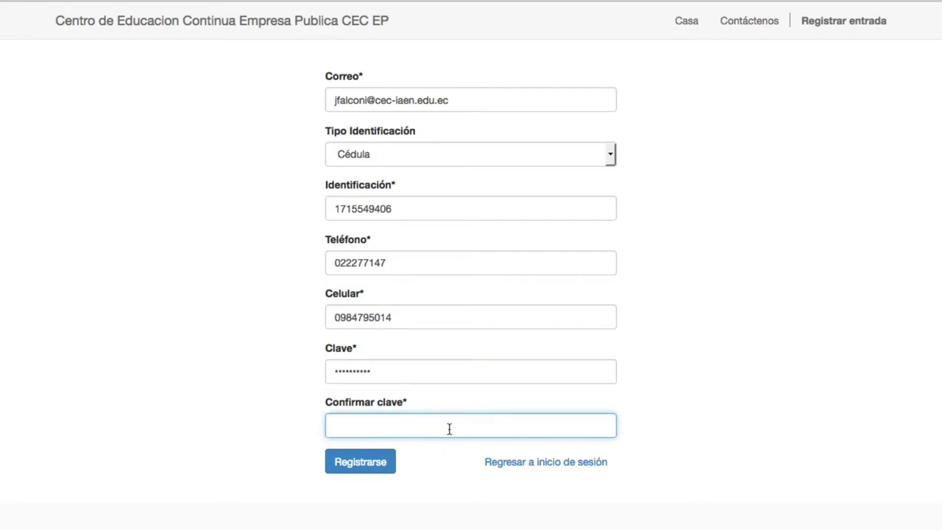
type("••••••••••")
left_click(350, 468)
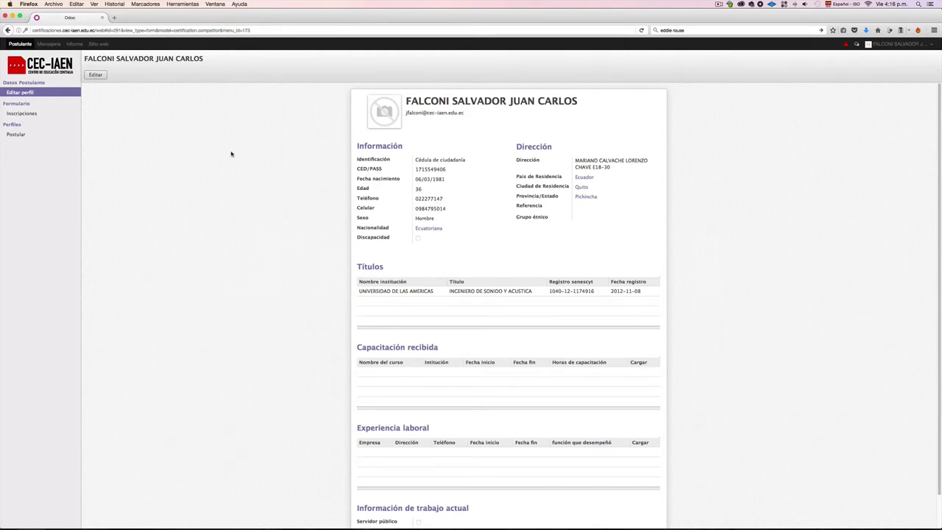
Step: Switch the applicant profile to Editar mode and scroll to the Títulos and Capacitación recibida sections
left_click(97, 76)
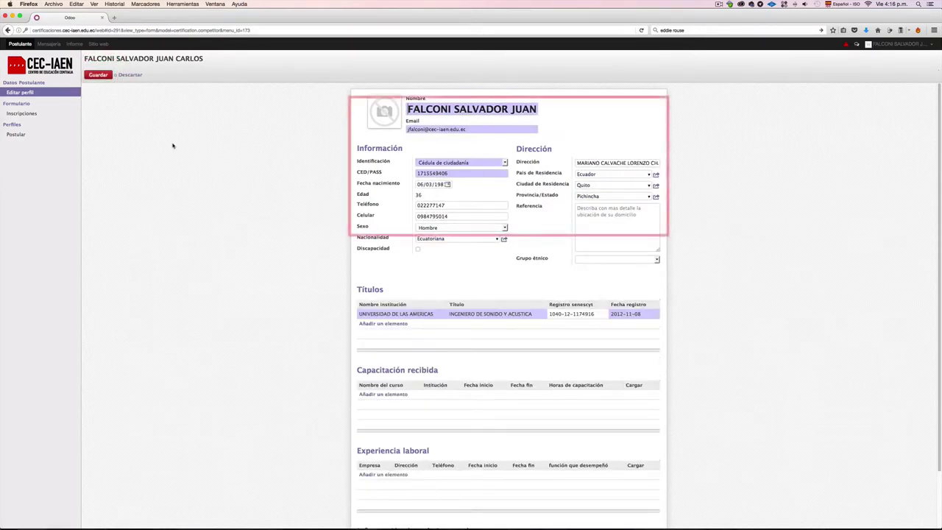
scroll(172, 152, "down", 1)
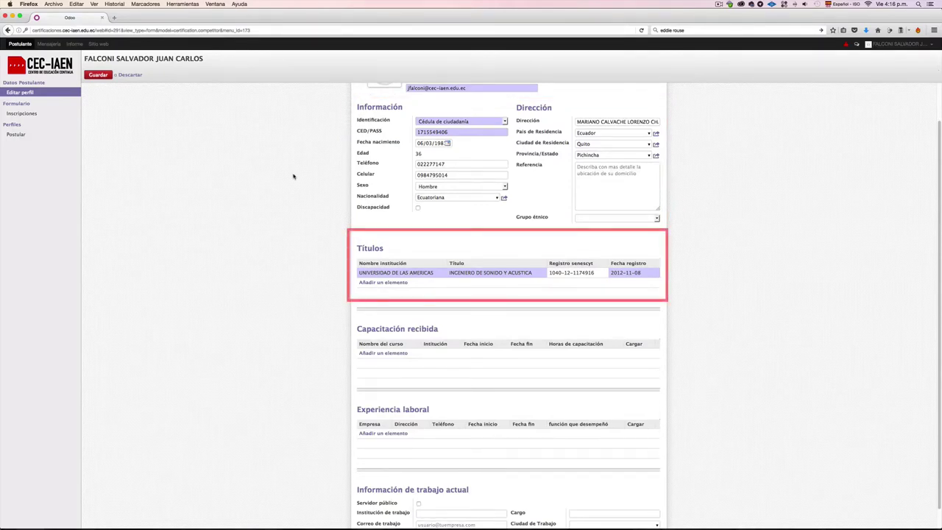
scroll(329, 271, "down", 1)
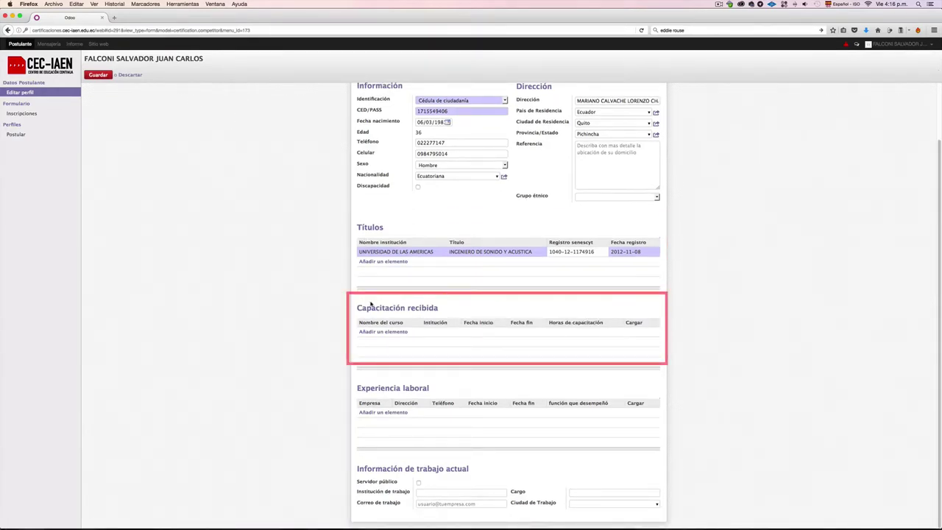
Step: Start a training record for Maya 2012 from argosystems, starting 04/10/2012
left_click(378, 332)
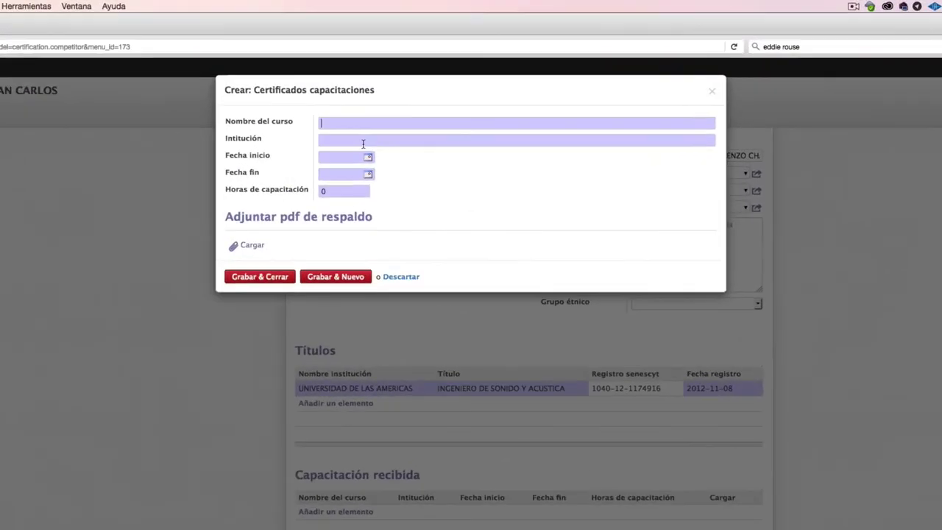
type("Maya 2012")
left_click(395, 92)
type("argosystems")
key("Tab")
left_click(368, 156)
left_click(398, 174)
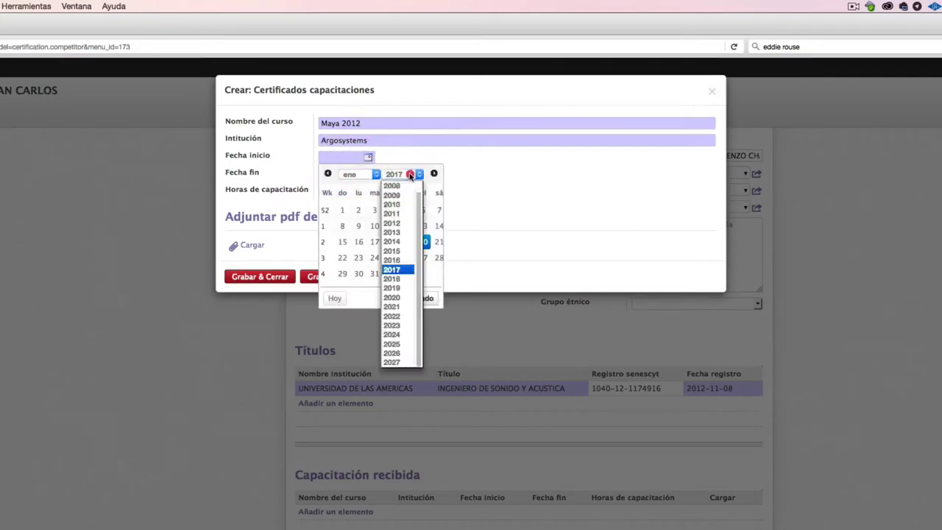
left_click(401, 217)
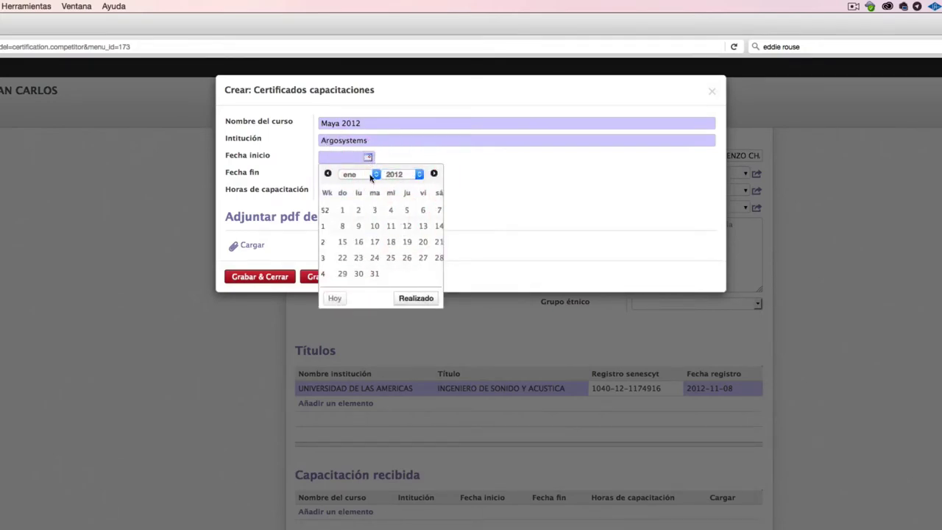
left_click(372, 175)
left_click(349, 206)
left_click(391, 210)
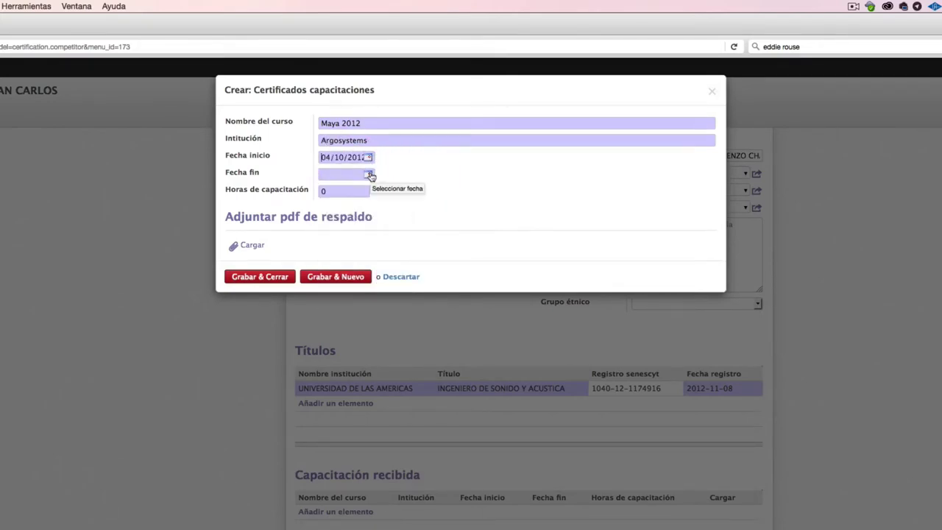
Step: Set the course end date to 25/10/2012 and its duration to 20 hours
left_click(368, 173)
left_click(397, 191)
left_click(398, 253)
left_click(375, 190)
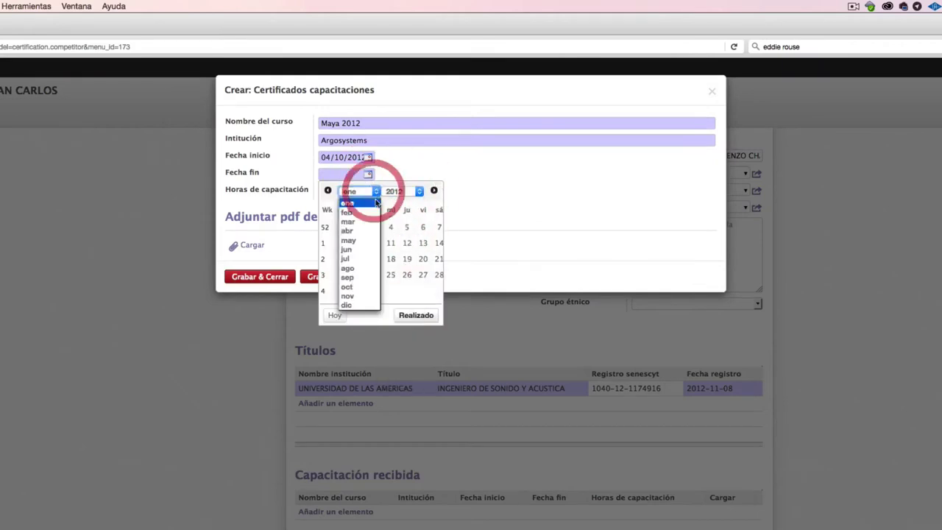
left_click(347, 287)
left_click(406, 274)
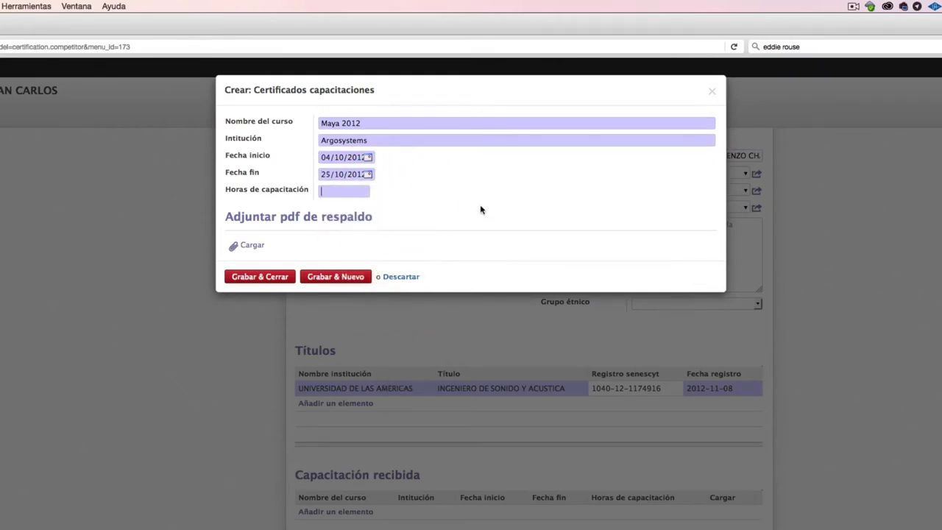
type("20")
Step: Attach Capacitación.pdf as the certificate and save the course record
left_click(245, 246)
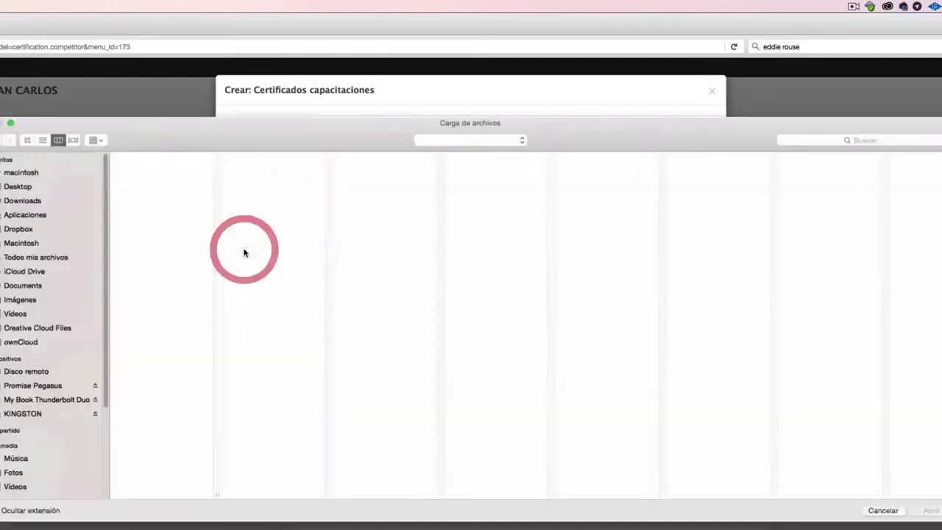
left_click(175, 165)
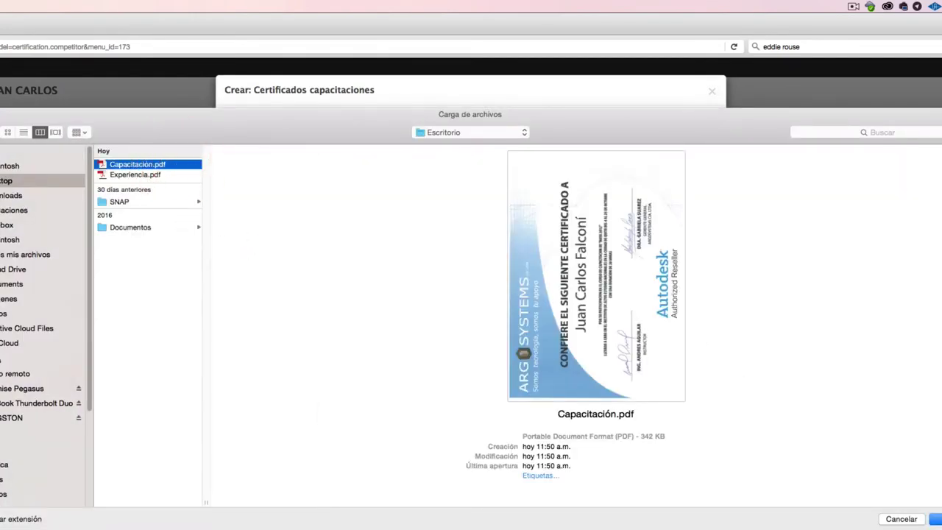
left_click(936, 519)
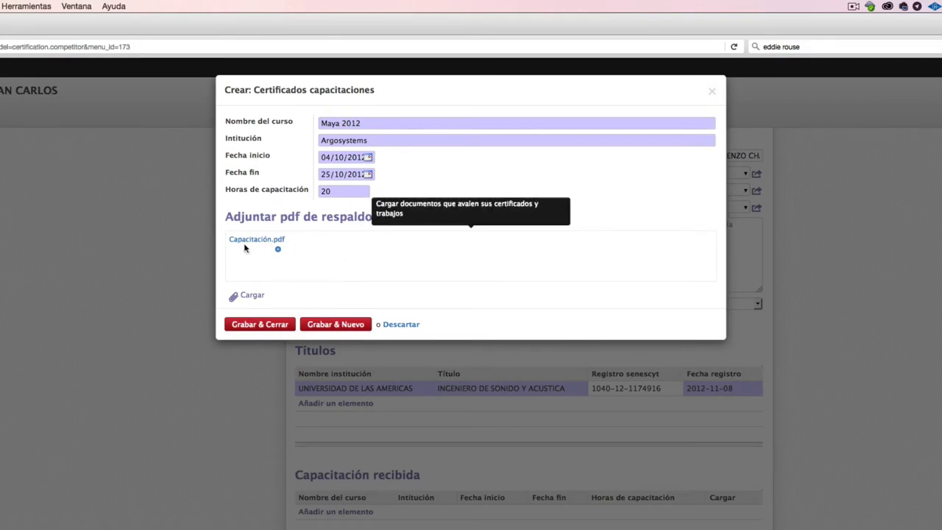
left_click(279, 328)
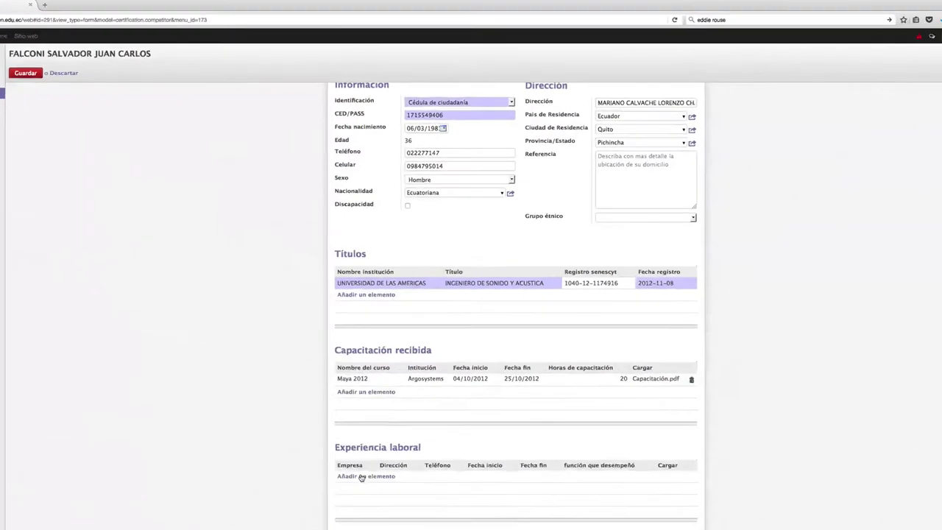
Step: Start a work-experience entry for IAEN at Amazonas y Villalengua with its phone, starting 15/10/2014
left_click(383, 412)
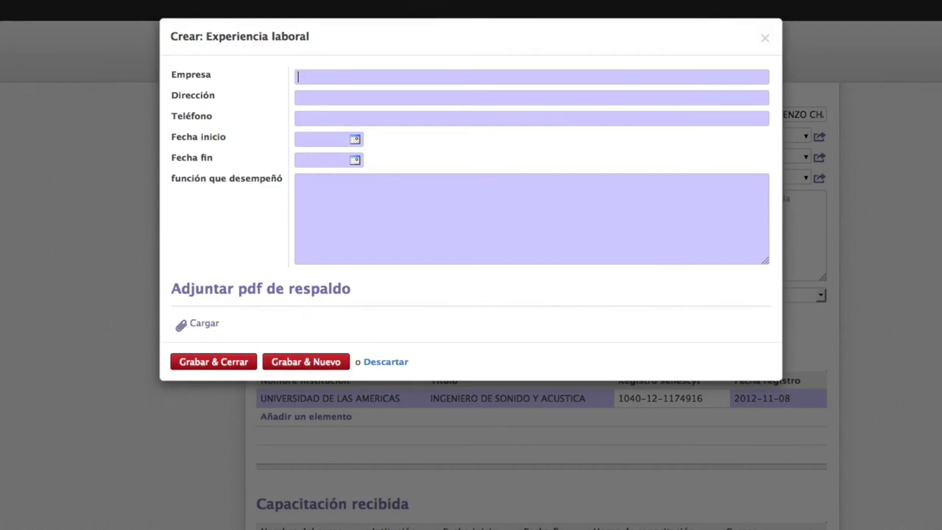
type("IAEN")
left_click(332, 95)
type("Amazonas y Villalengua")
type("02345677")
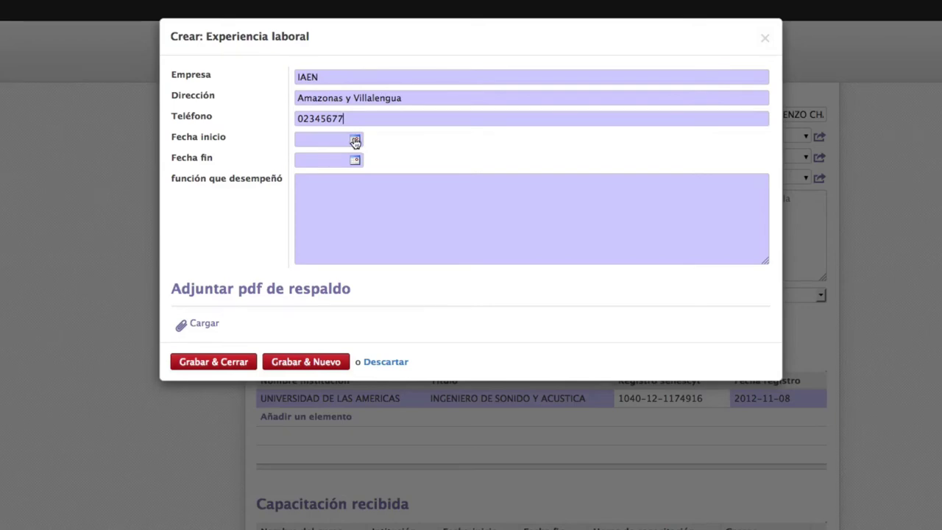
left_click(355, 141)
left_click(390, 158)
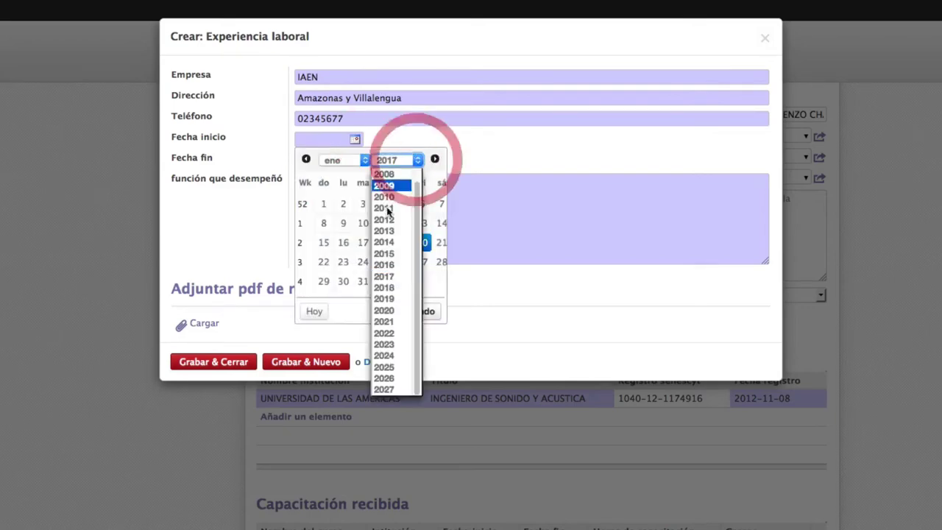
left_click(371, 249)
left_click(344, 160)
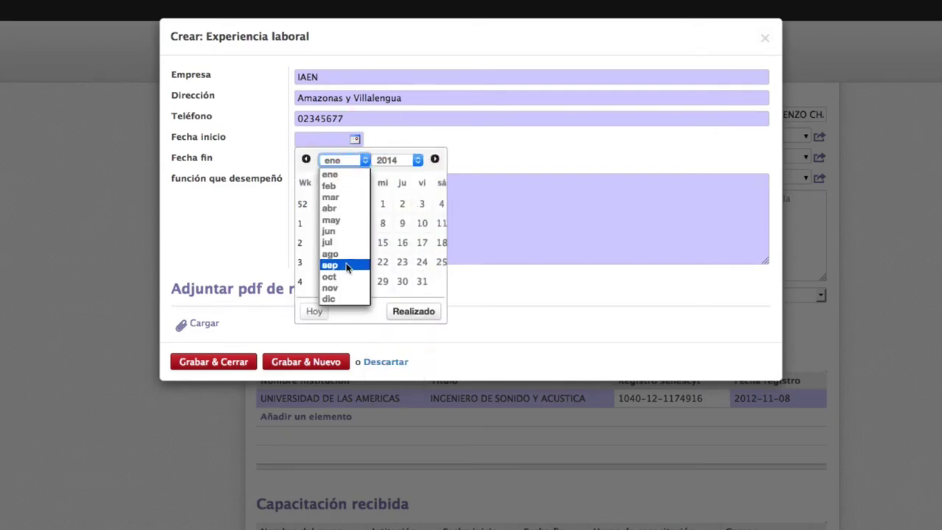
left_click(346, 263)
left_click(383, 243)
Step: Set the end date to 31/12/2016 and the role to Productor Audiovisual
left_click(356, 161)
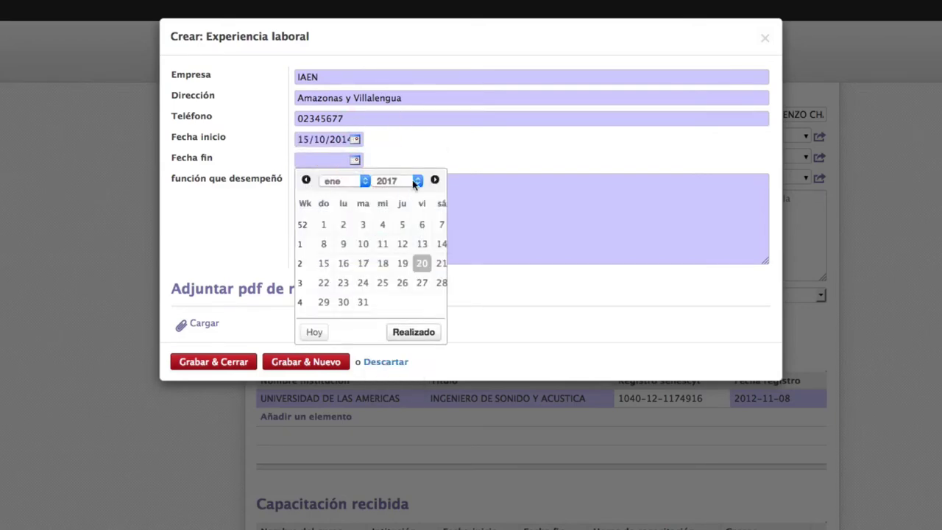
left_click(397, 180)
left_click(390, 282)
left_click(353, 181)
left_click(327, 317)
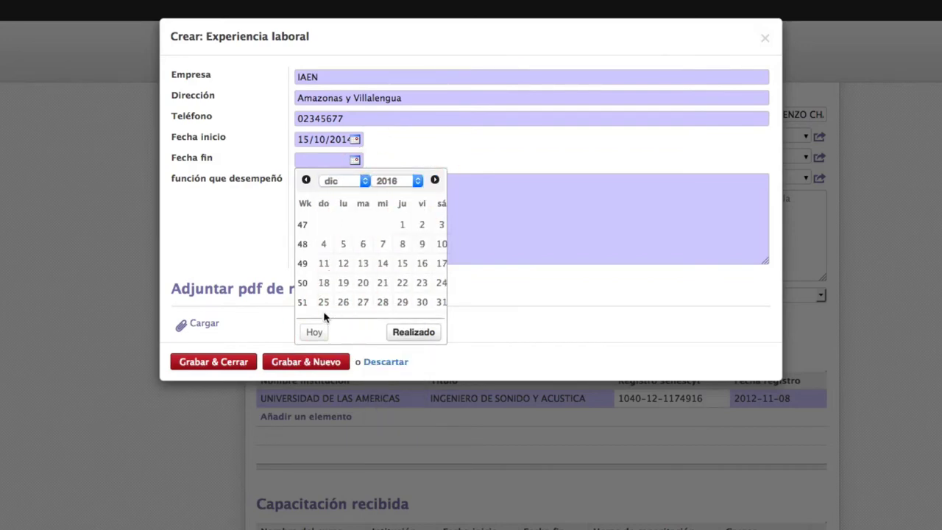
left_click(442, 302)
left_click(421, 227)
type("Productor Audu")
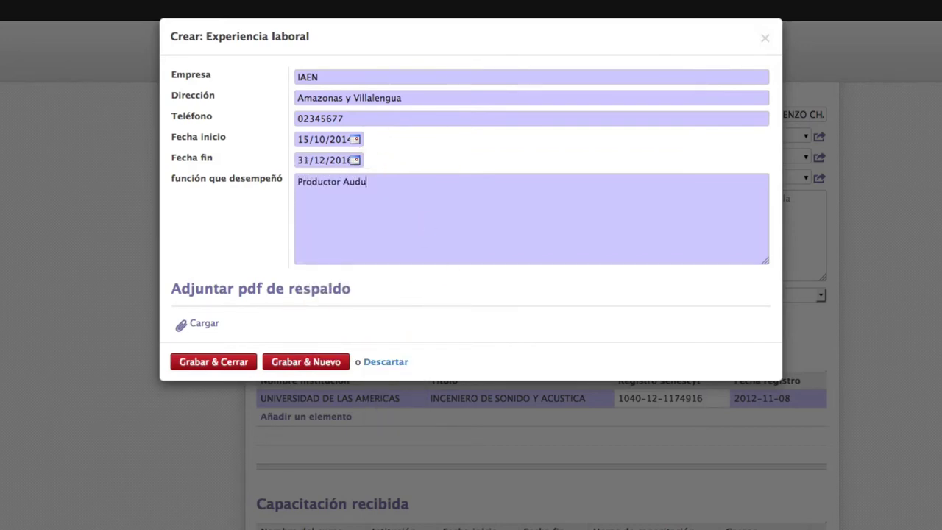
key("BackSpace")
type("iovisual")
Step: Attach Experiencia.pdf as proof and save the experience entry
left_click(212, 323)
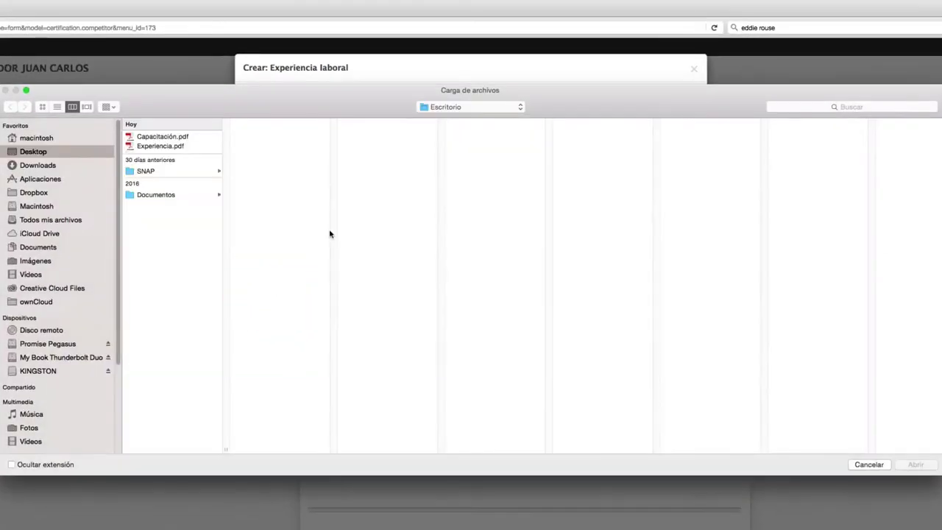
left_click(174, 146)
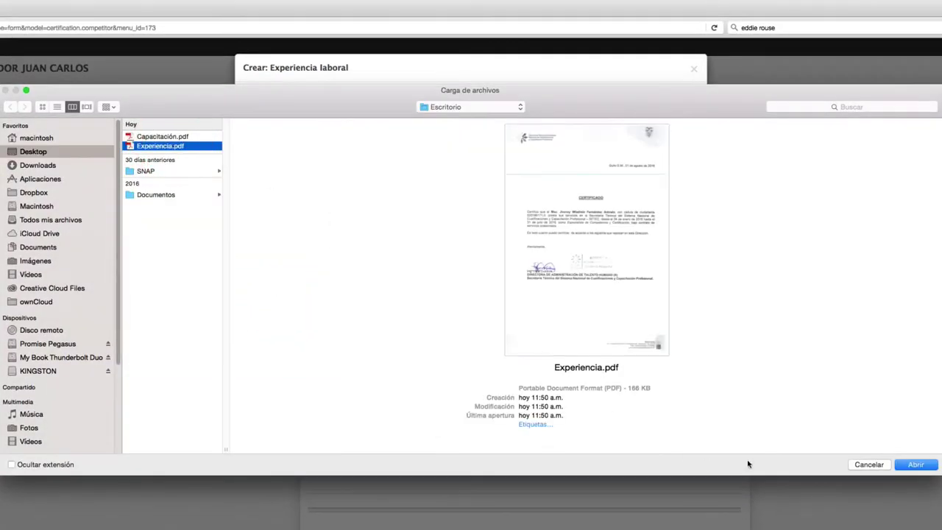
left_click(915, 464)
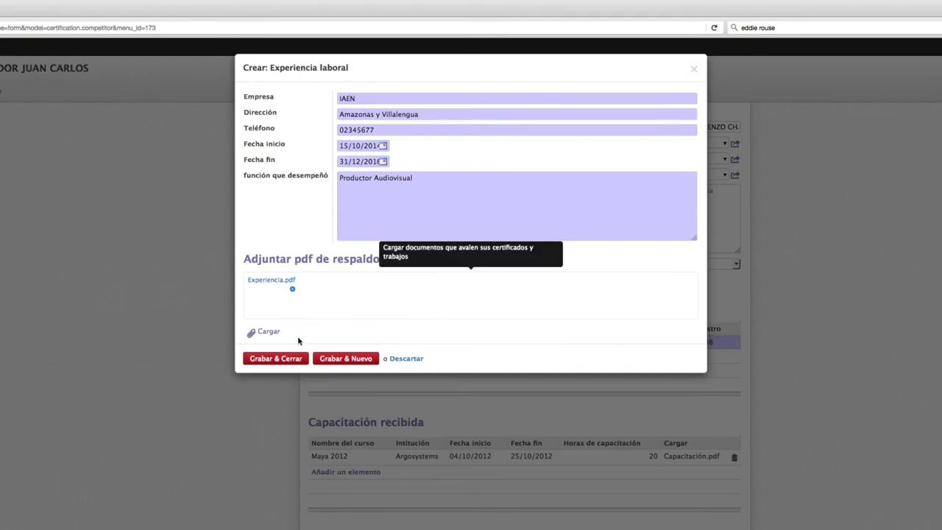
left_click(284, 359)
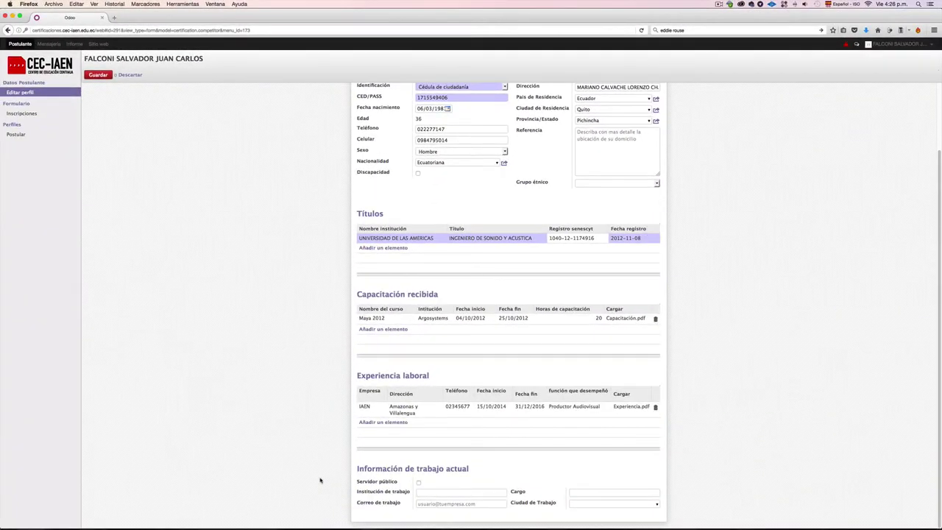
Step: Mark the applicant as a Servidor Público 1 public servant, Profesional Audiovisual, with their work e-mail
left_click(418, 483)
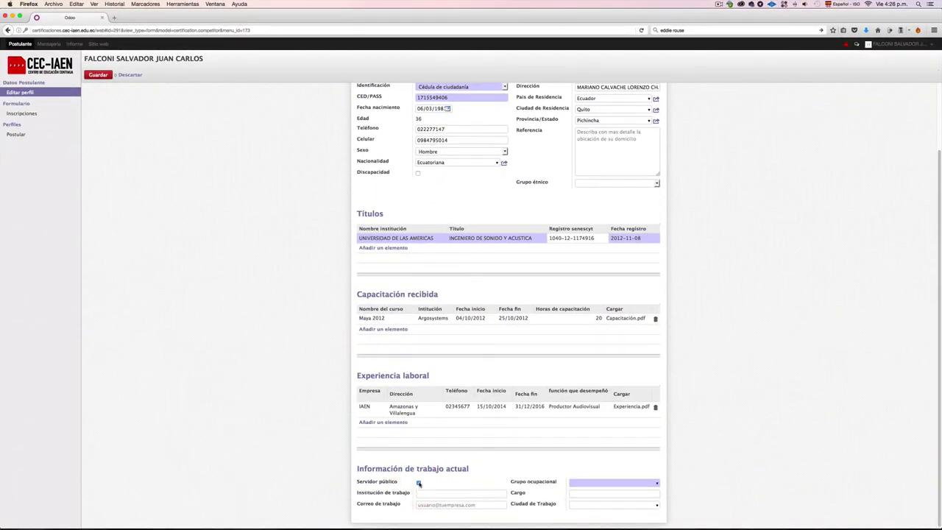
left_click(653, 480)
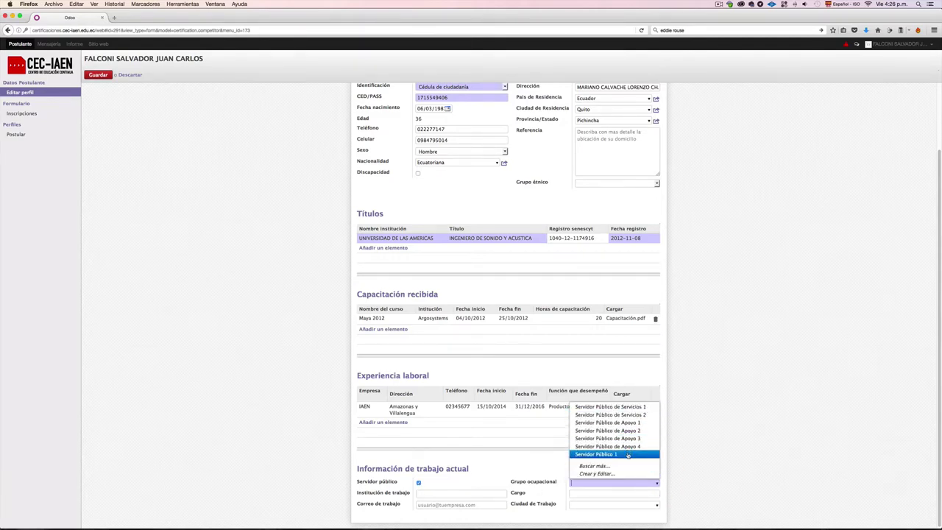
left_click(628, 454)
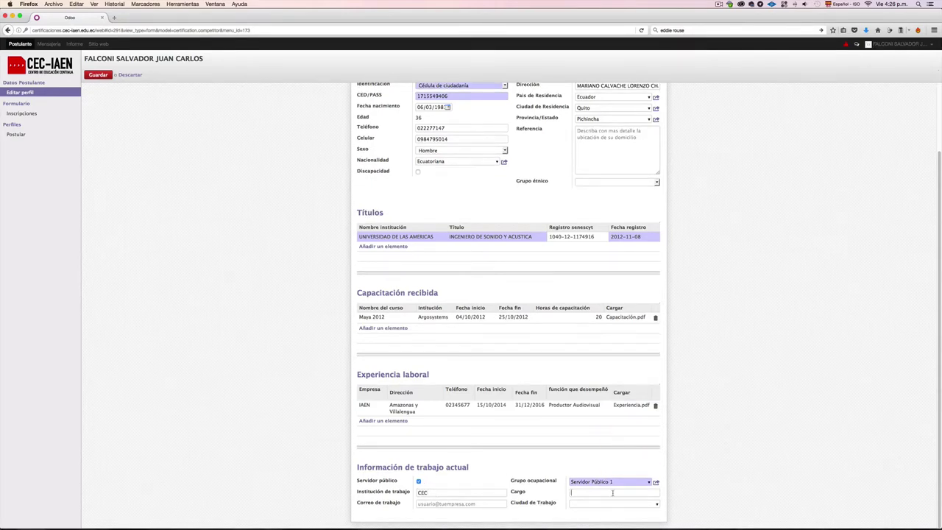
type("Profesional Audiovisual")
left_click(445, 505)
Step: Search for and set Quito as the work city, then save the profile
left_click(656, 504)
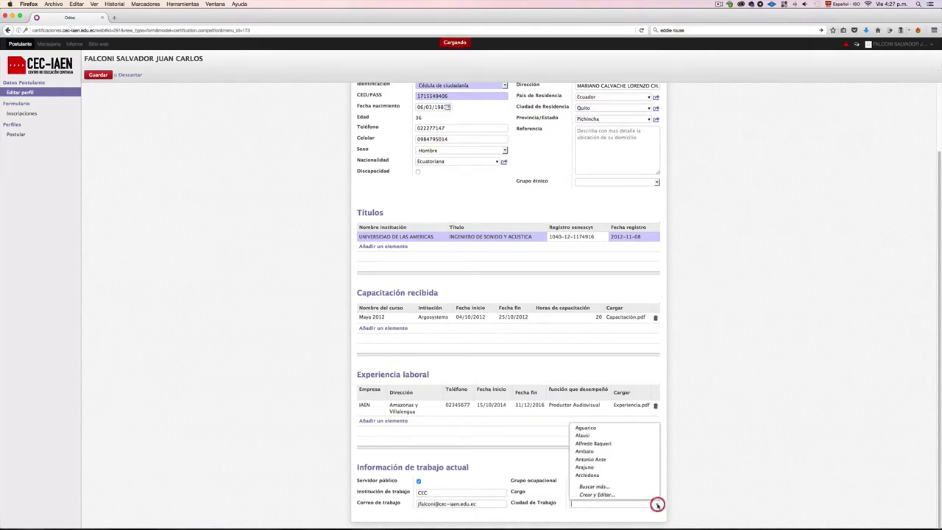
left_click(627, 493)
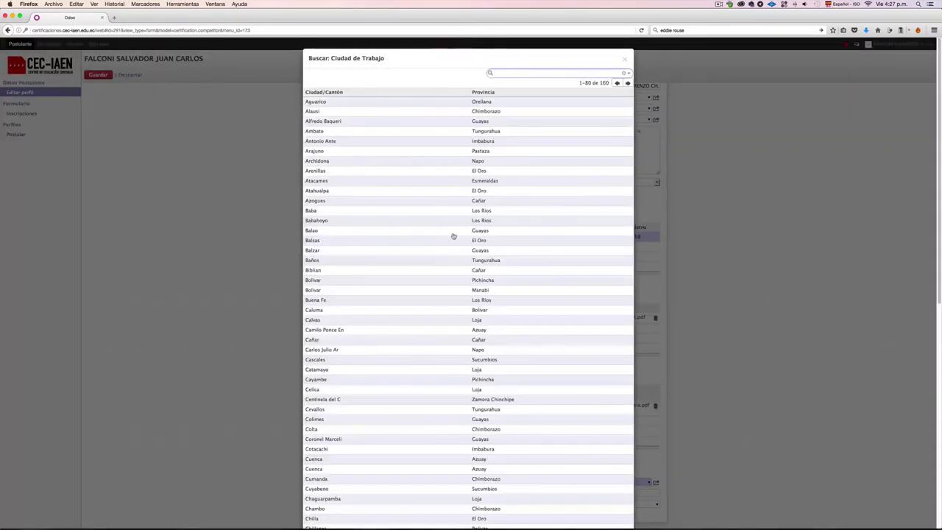
left_click(527, 75)
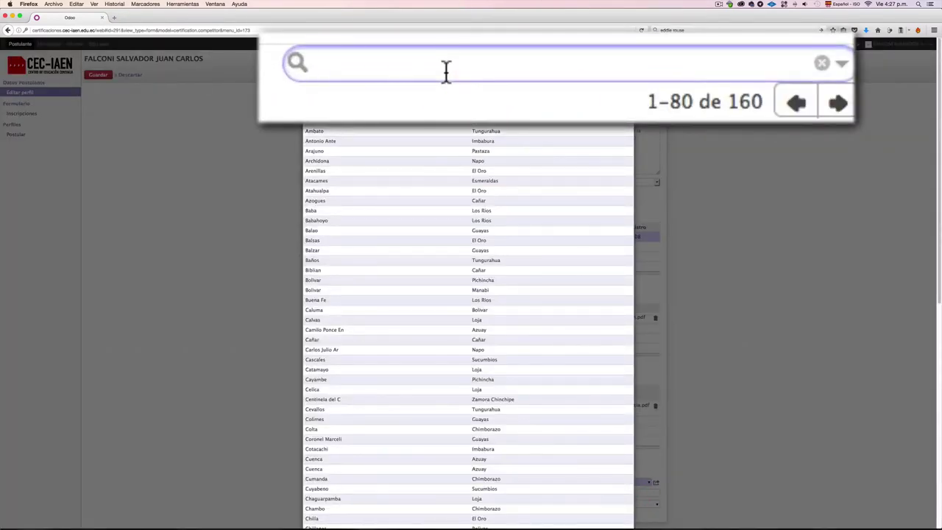
type("Quito")
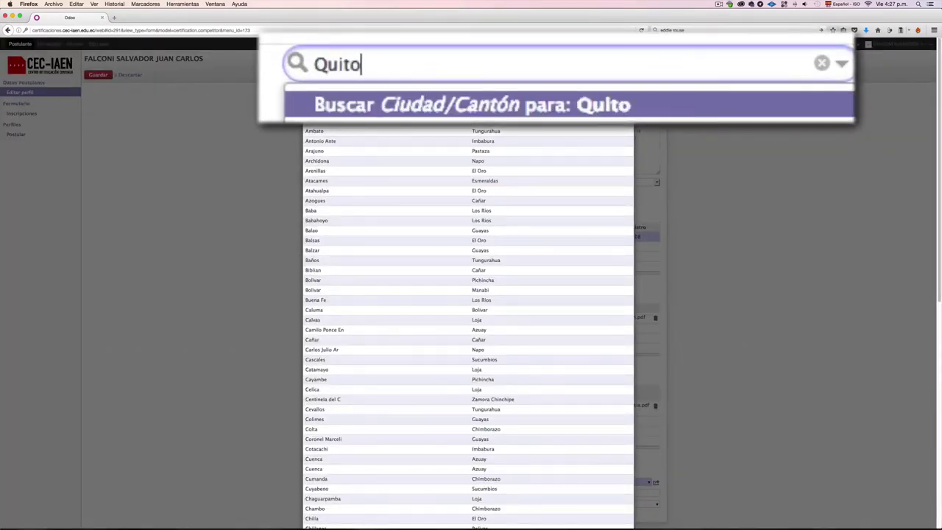
key("Return")
left_click(383, 103)
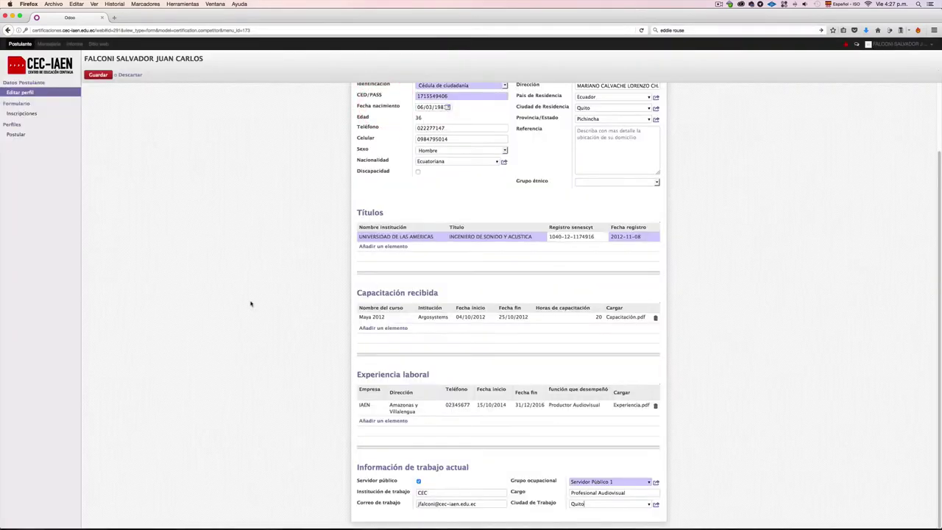
left_click(98, 75)
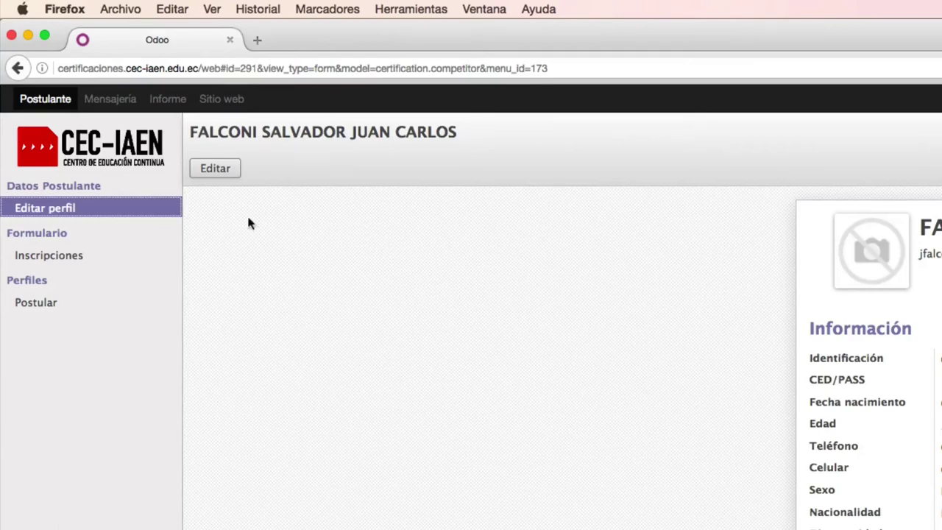
Step: Pre-register for Gestión de Contratación Pública with Quito as the evaluation city
left_click(55, 302)
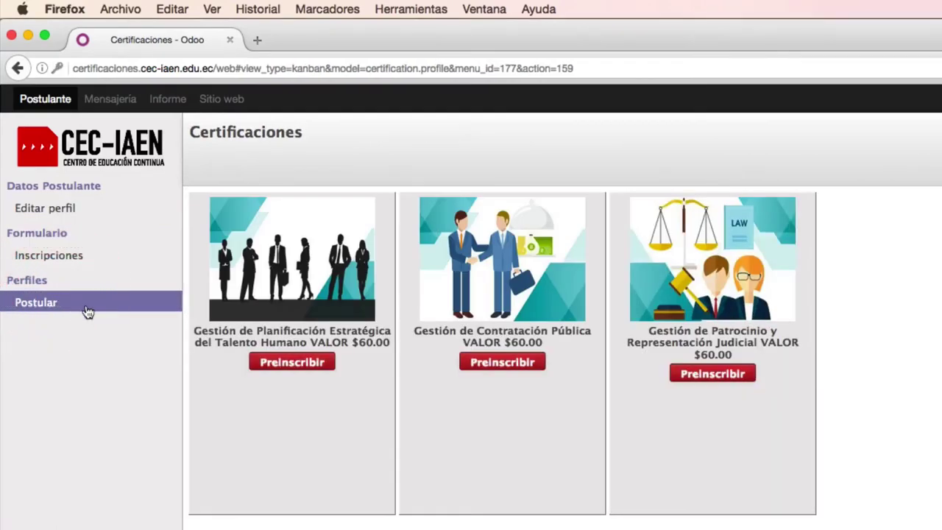
left_click_drag(31, 309, 84, 458)
left_click(524, 368)
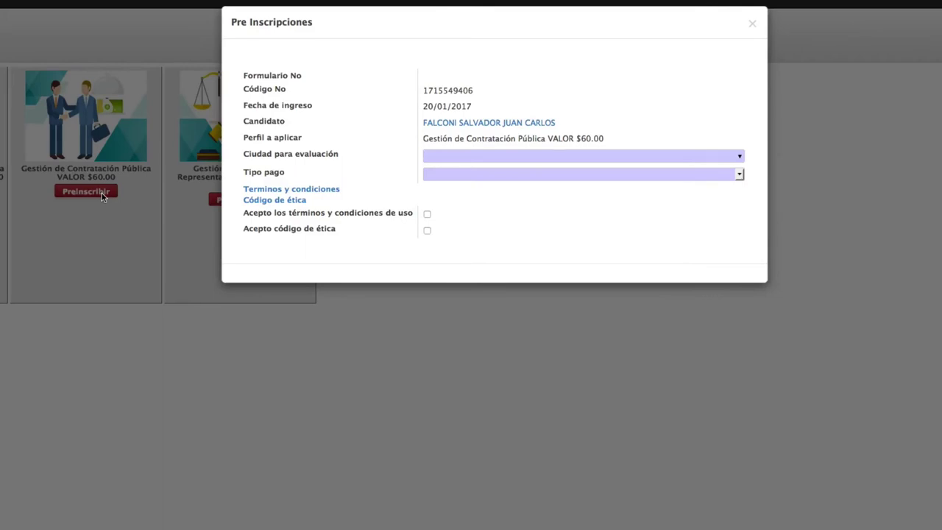
left_click(739, 157)
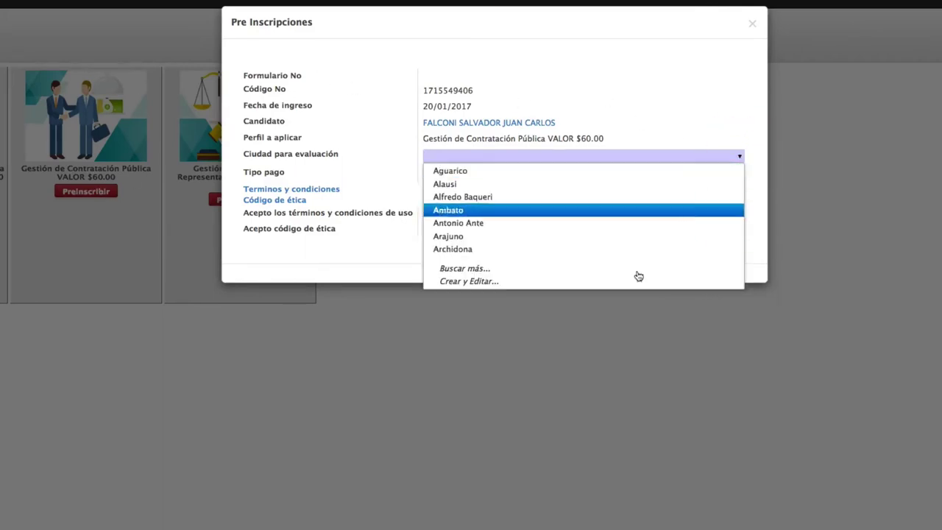
left_click(636, 274)
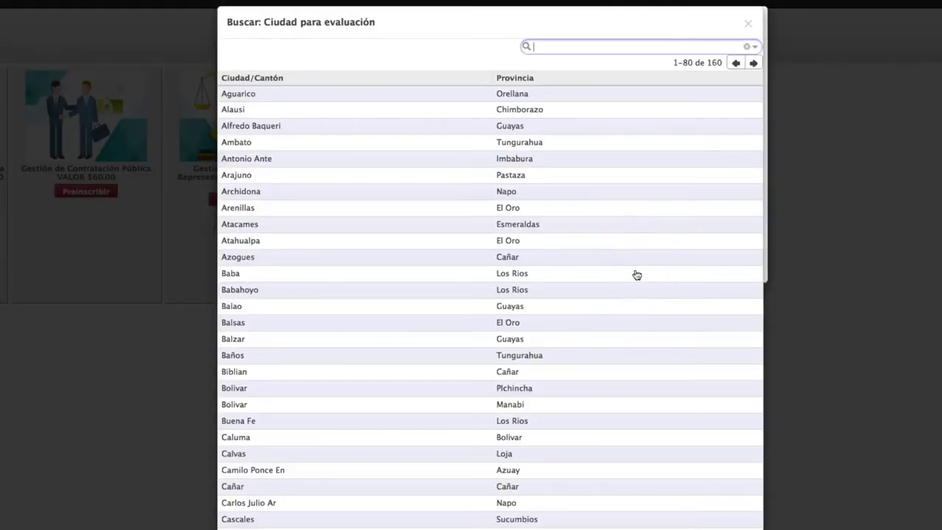
type("Quito")
key("Return")
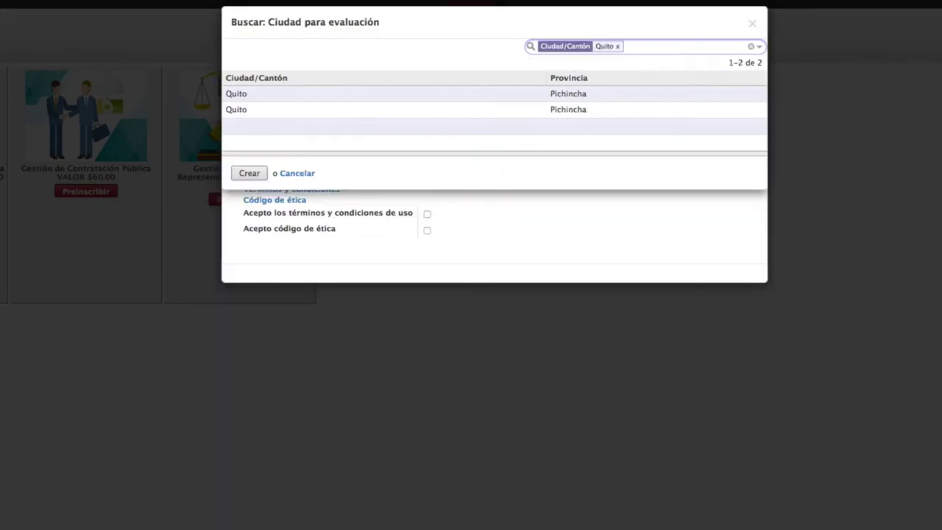
left_click(287, 98)
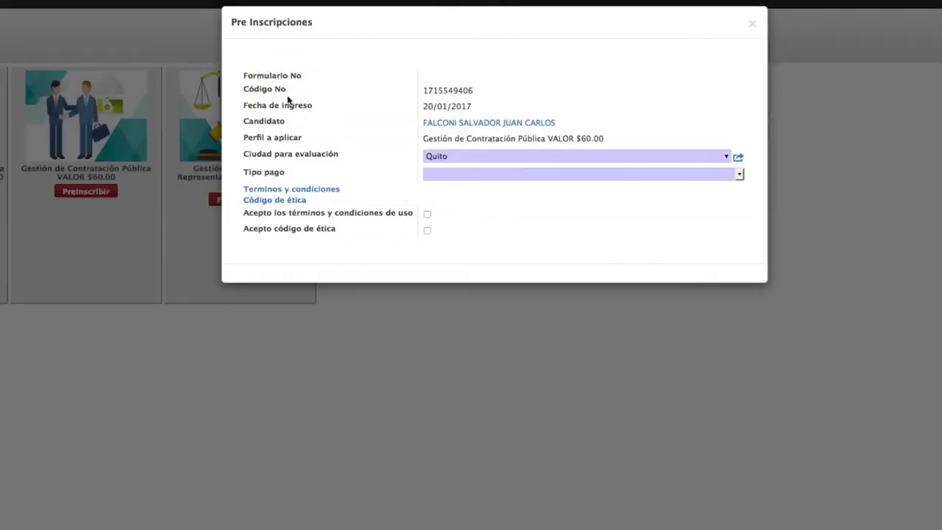
Step: Choose Depósito Bancario, accept the terms and code of ethics, submit, and open Inscripciones
left_click(741, 174)
left_click(640, 215)
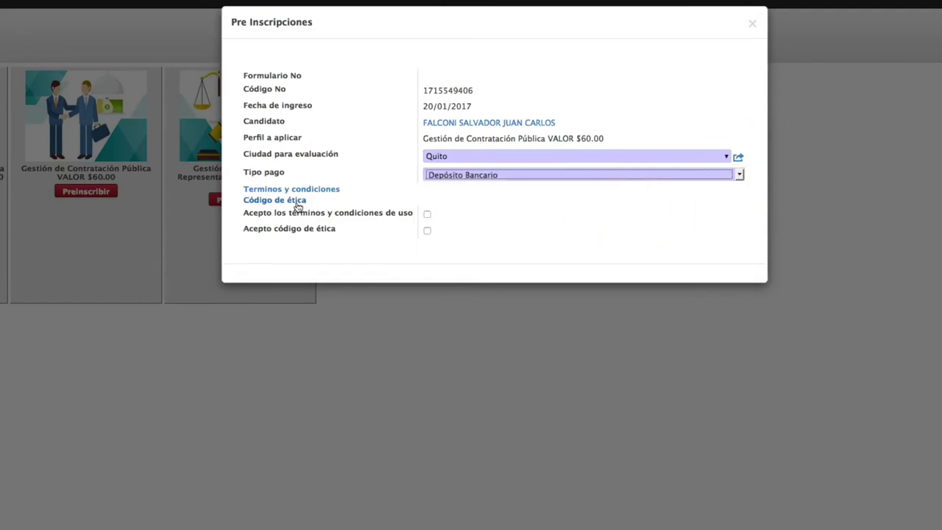
left_click(427, 213)
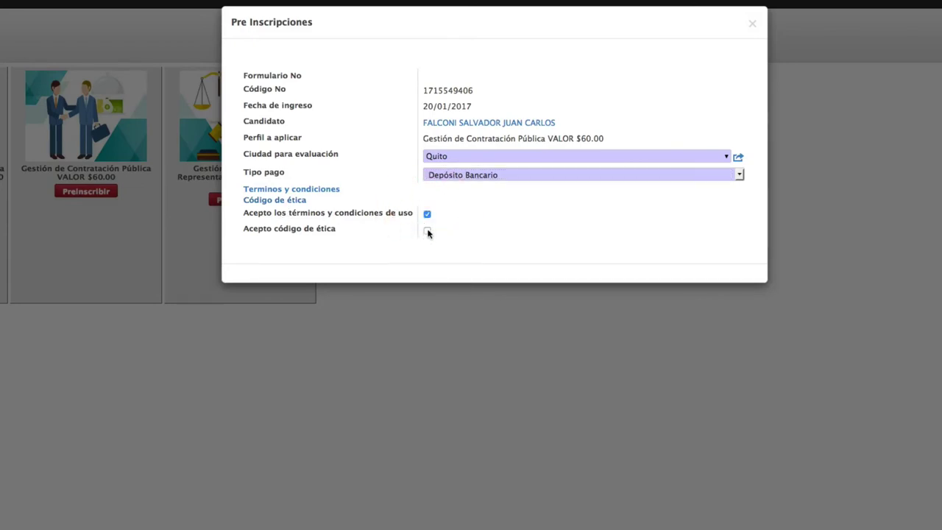
left_click(427, 231)
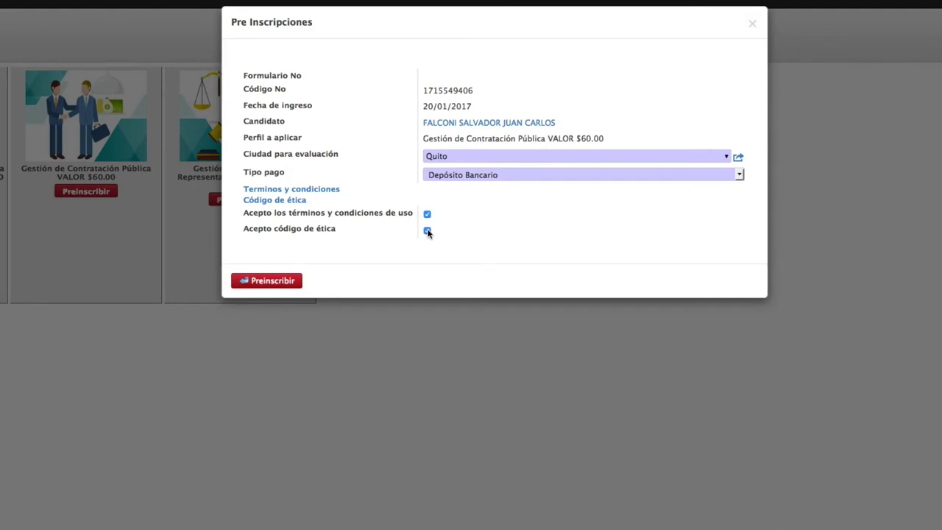
left_click(286, 280)
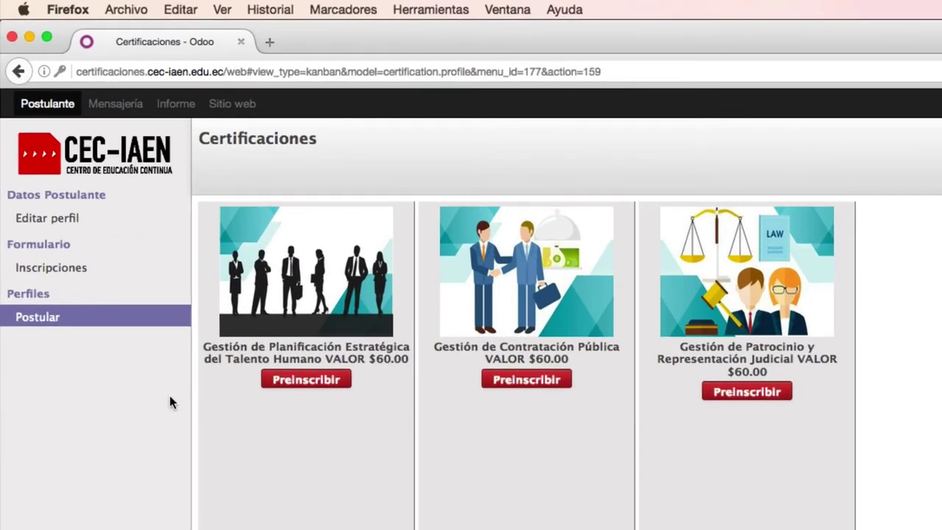
left_click(49, 272)
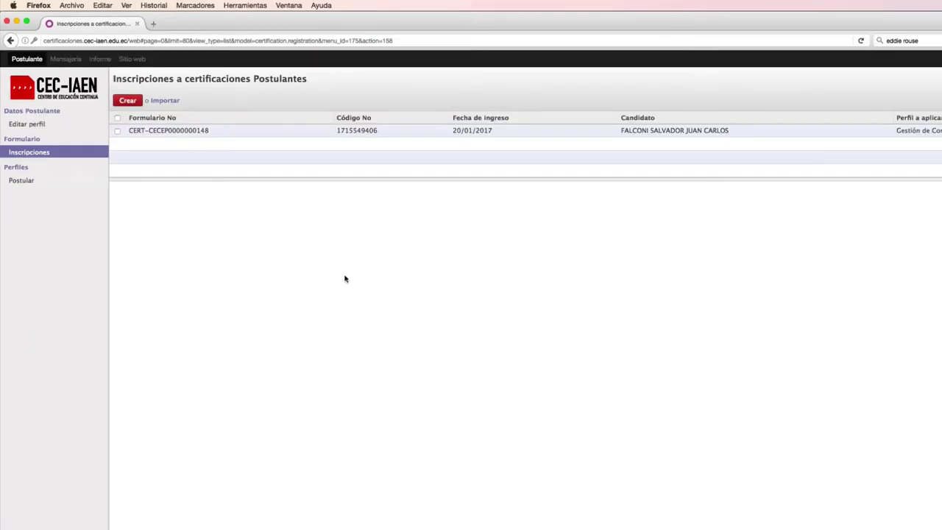
Step: Enter the bank transaction number, upload the Comprobante de pago image, save and submit Actualizar pago
left_click(693, 131)
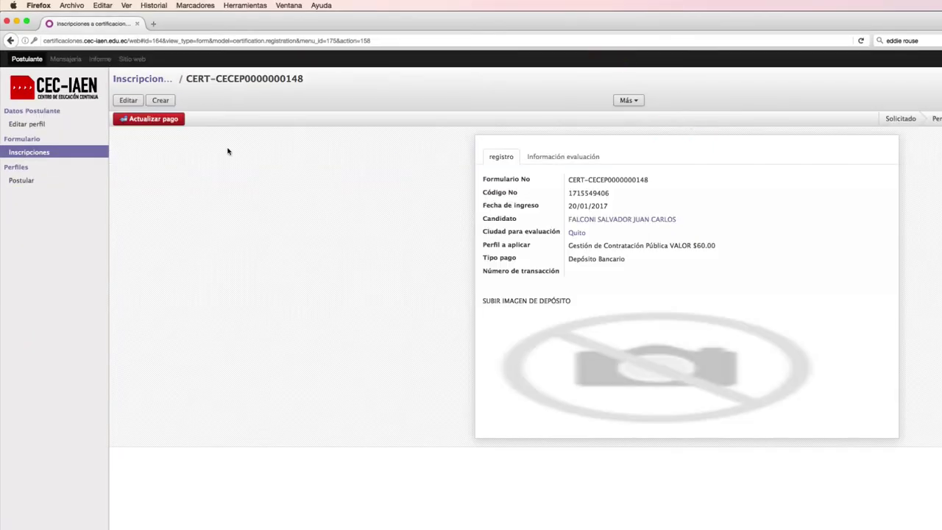
left_click(130, 101)
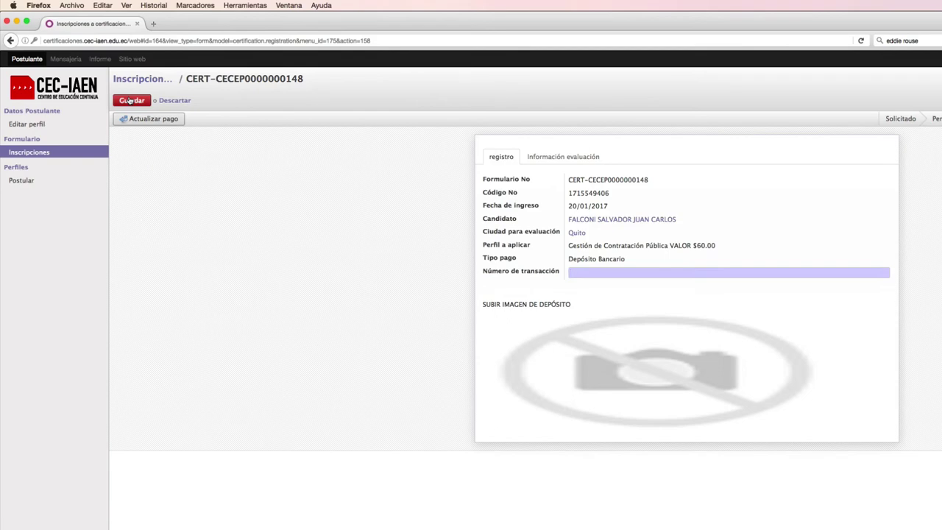
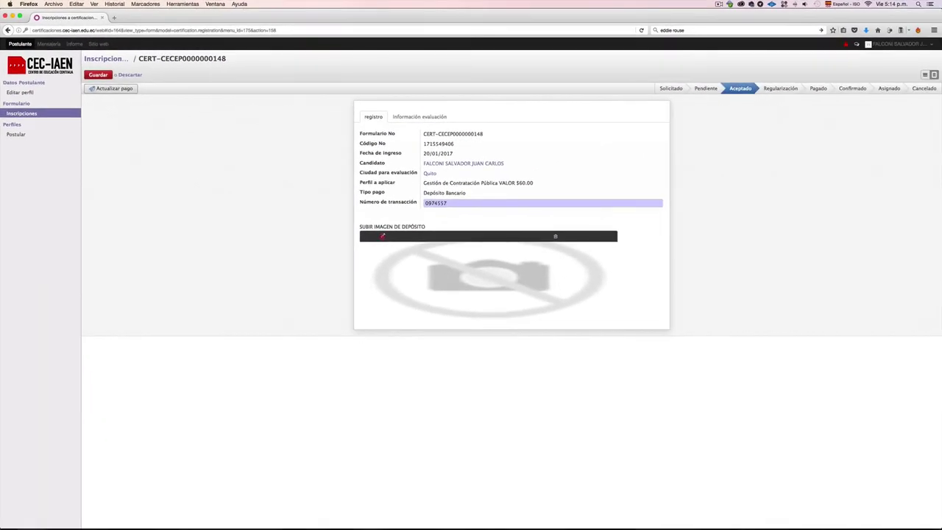
left_click(581, 318)
left_click(364, 155)
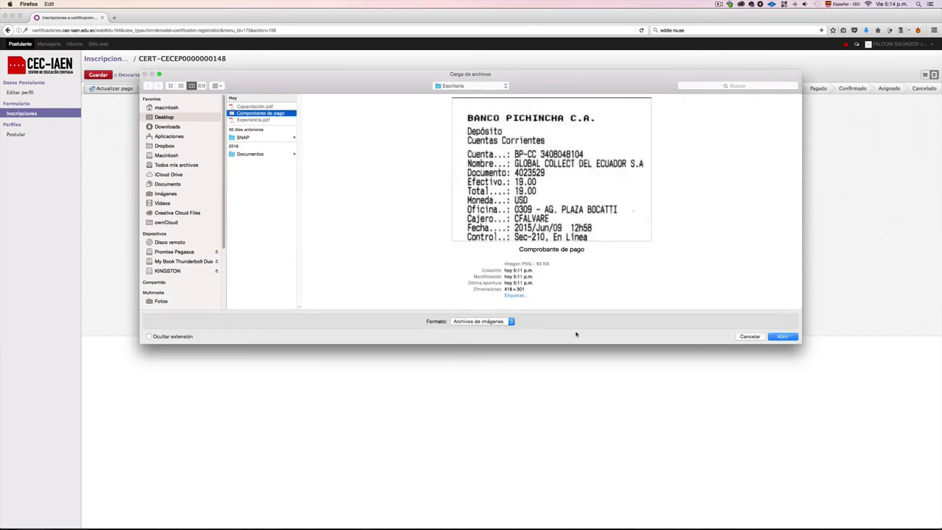
left_click(788, 336)
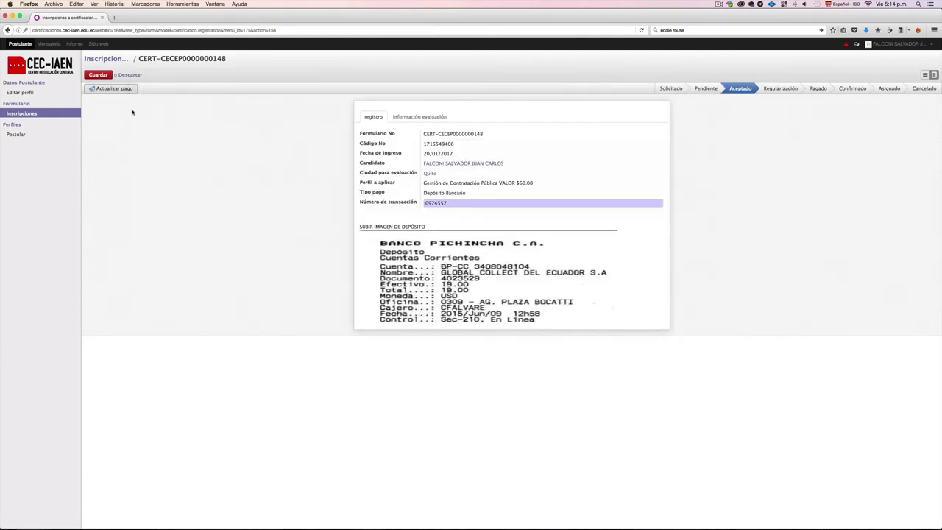
left_click(104, 75)
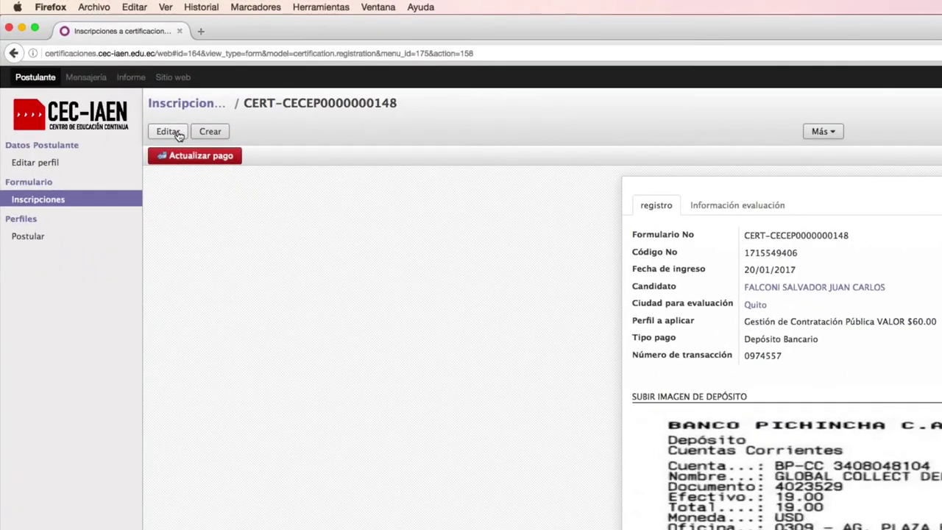
left_click(209, 158)
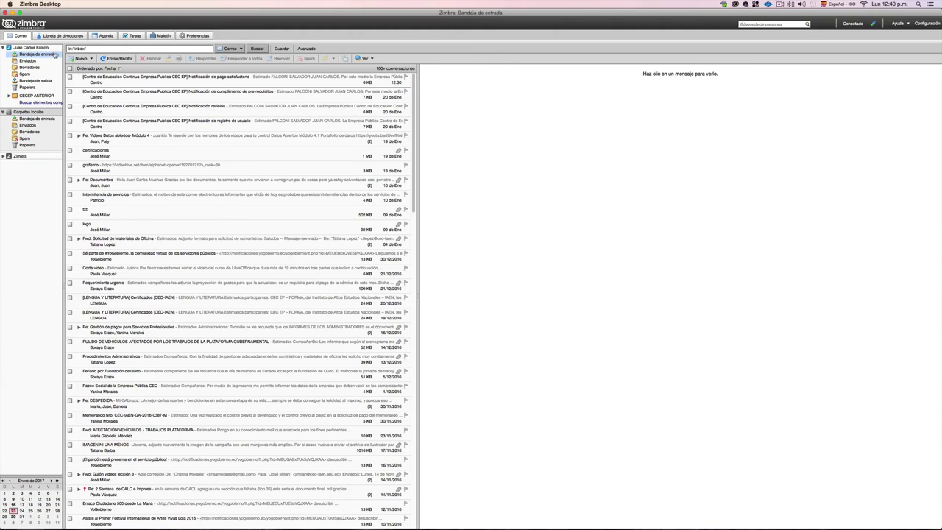
left_click(104, 80)
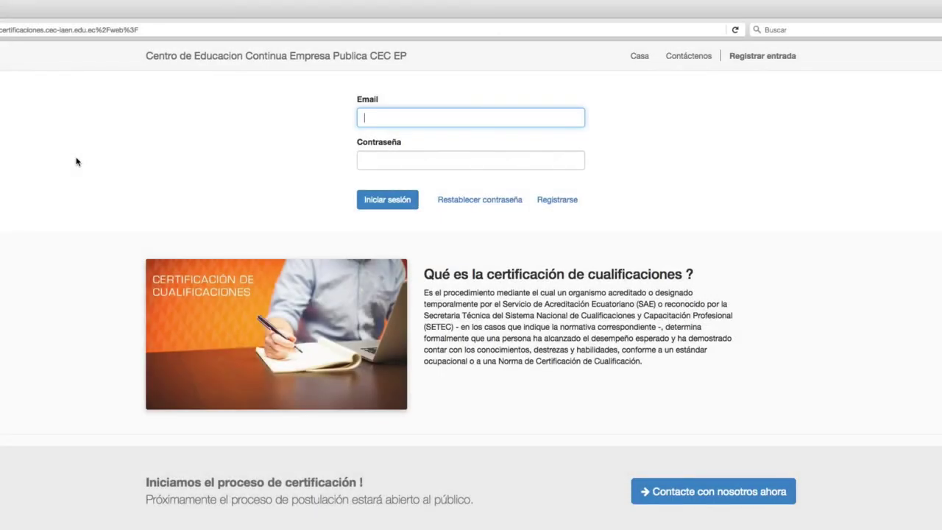
Step: Log in with the saved e-mail and account password, then open the Inscripciones list
left_click(419, 116)
left_click(420, 130)
left_click(417, 160)
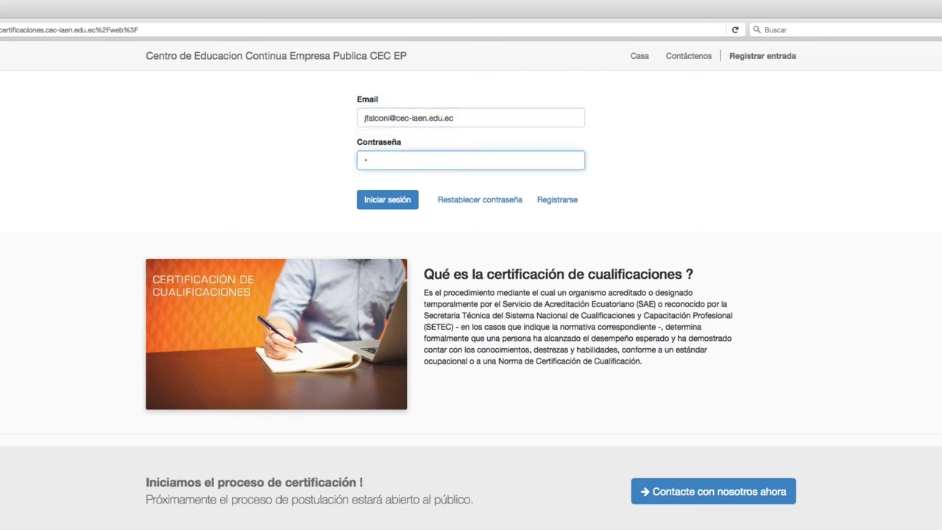
type("••••••••••")
left_click(389, 200)
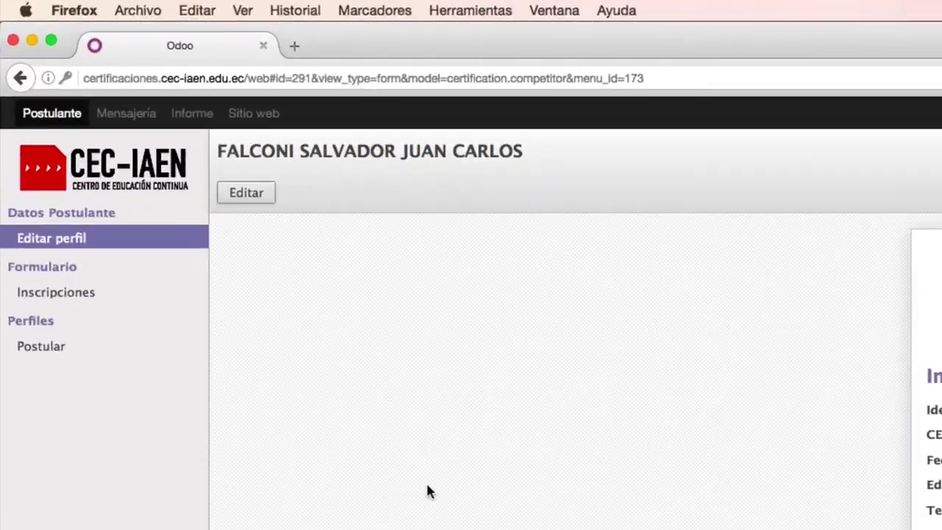
left_click(105, 293)
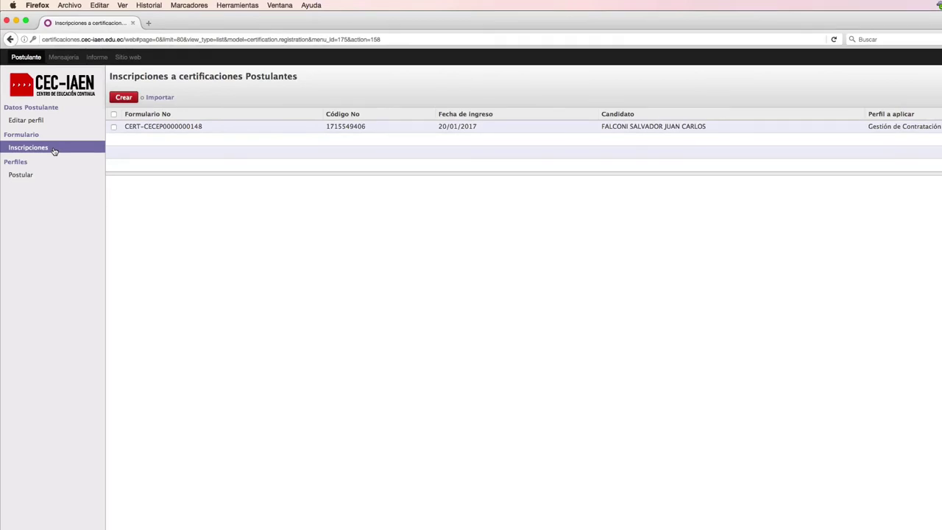
left_click(649, 127)
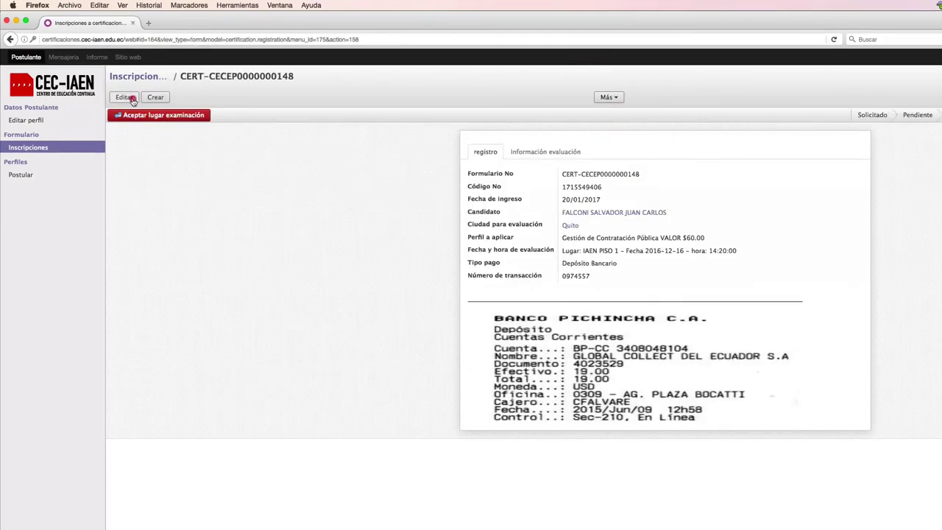
left_click(126, 100)
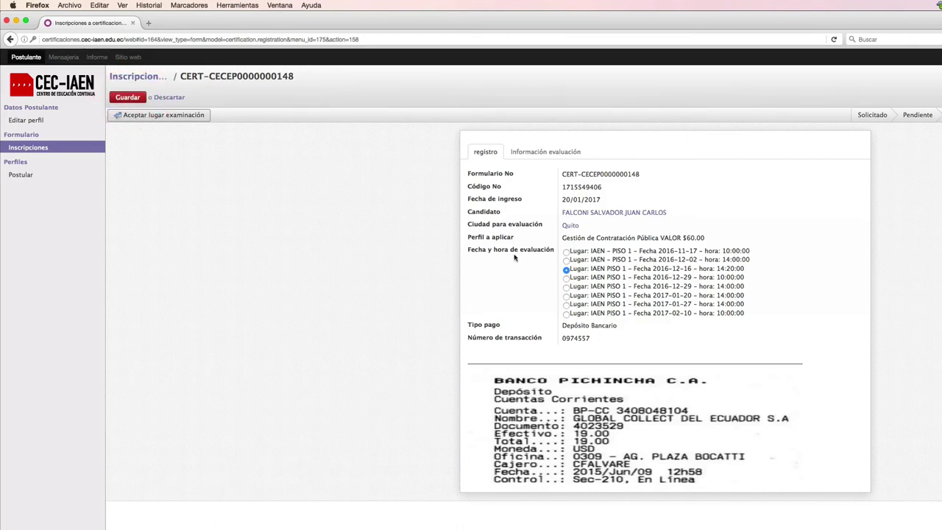
left_click(566, 278)
left_click(126, 97)
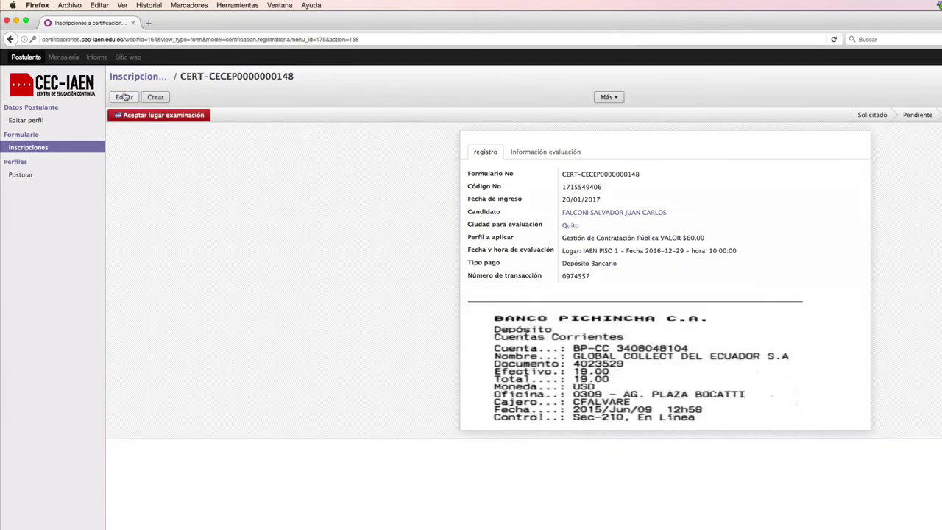
Step: Accept the exam date and place, then start the Evaluación de Impacto survey
left_click(159, 116)
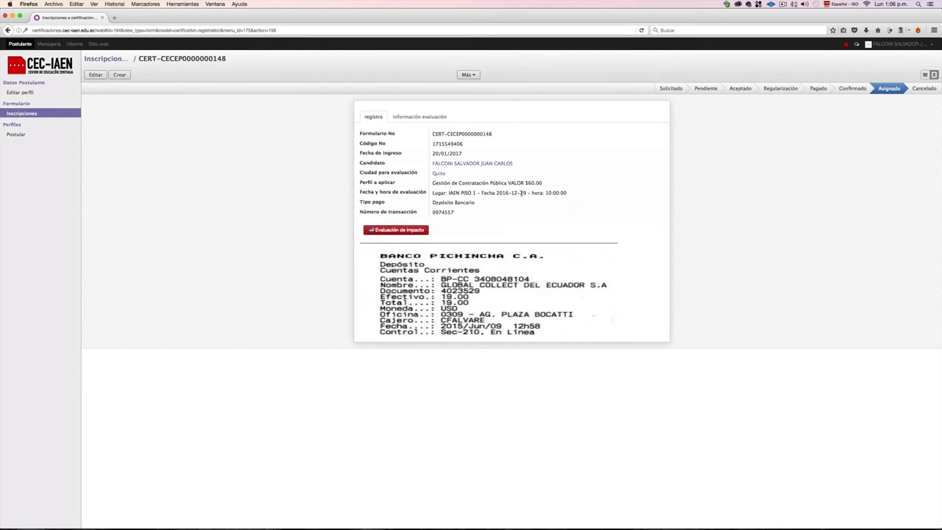
left_click(415, 230)
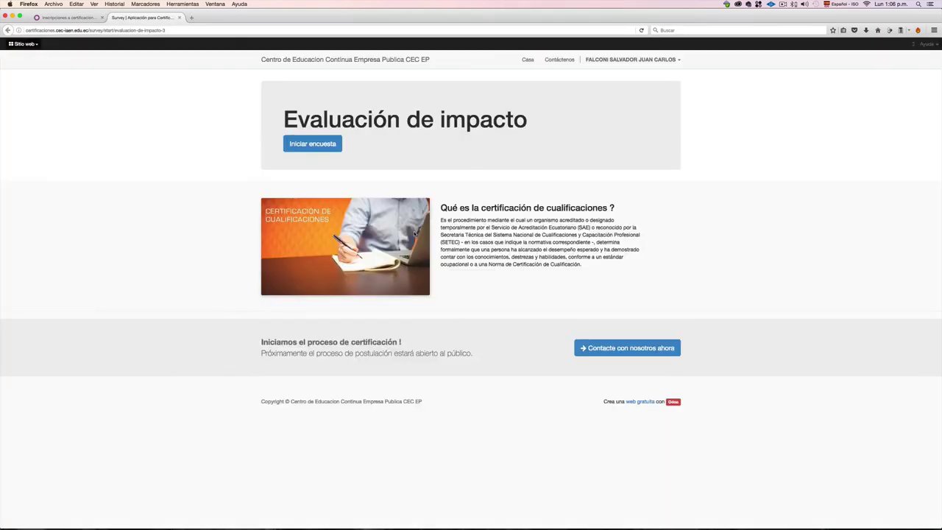
left_click(312, 145)
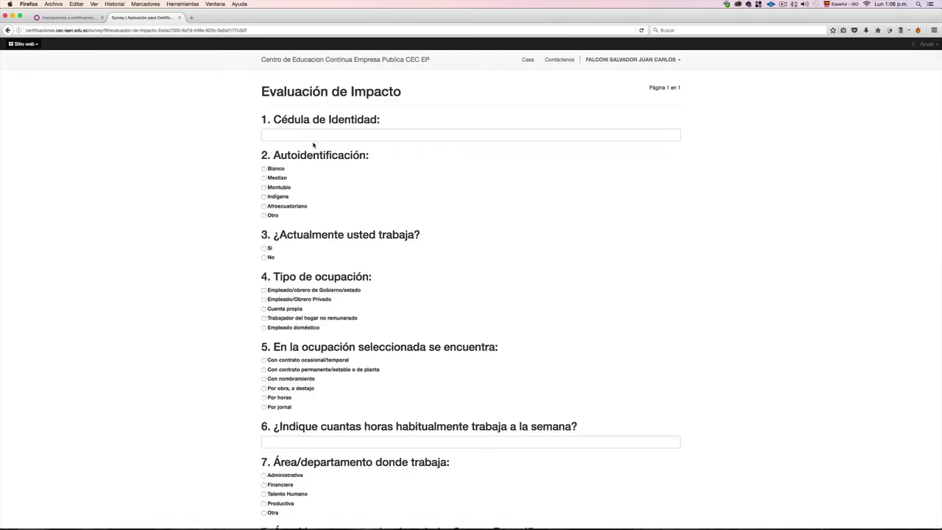